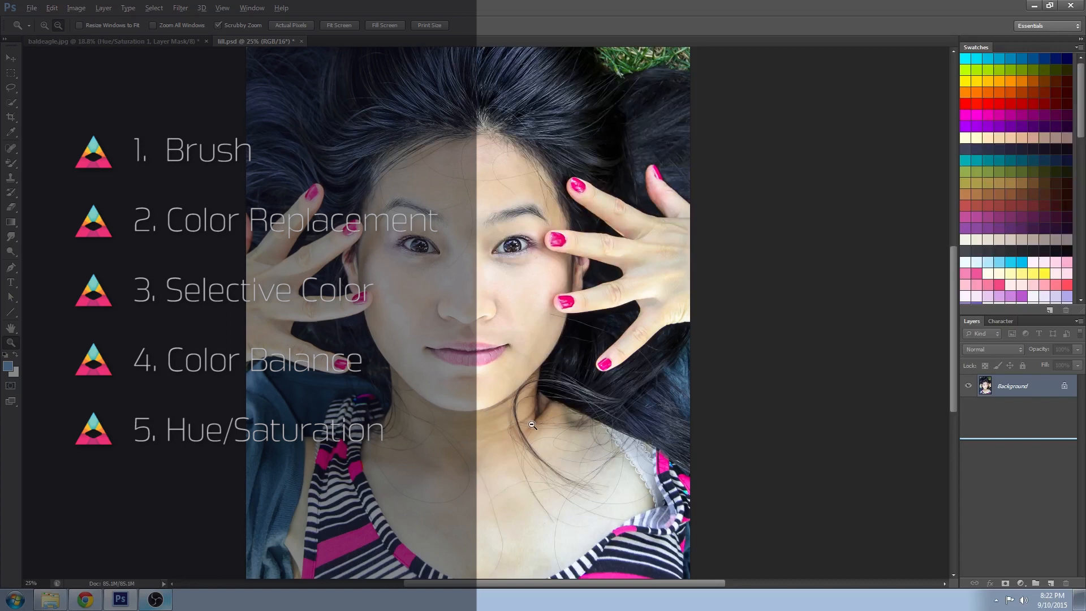
- Add a new empty layer above the background and set its blend mode to Color
alt+click(532, 424)
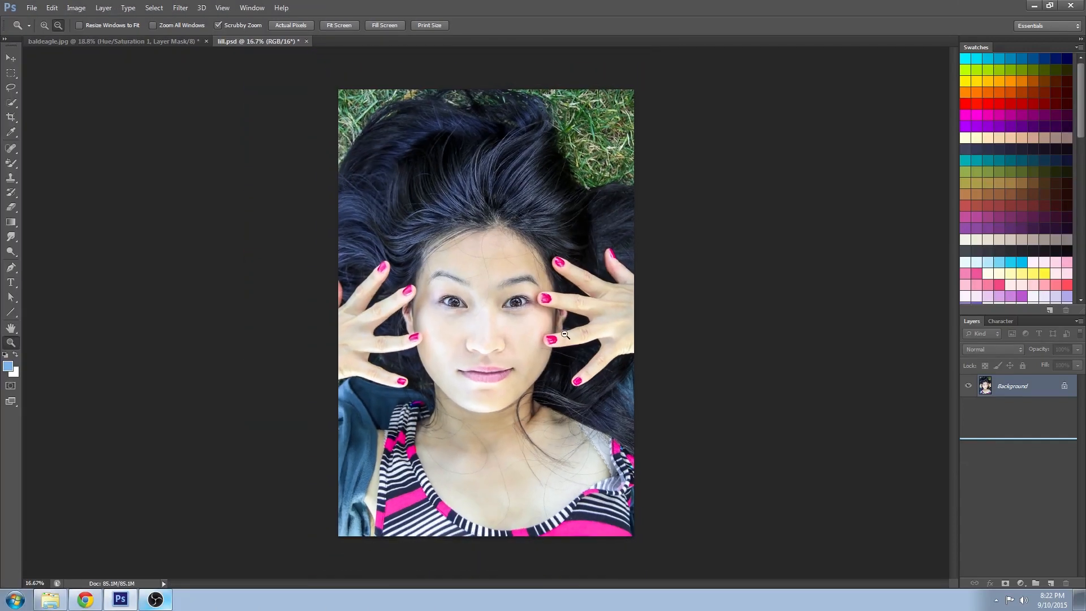
alt+click(532, 375)
click(519, 396)
click(524, 413)
alt+click(532, 418)
click(574, 518)
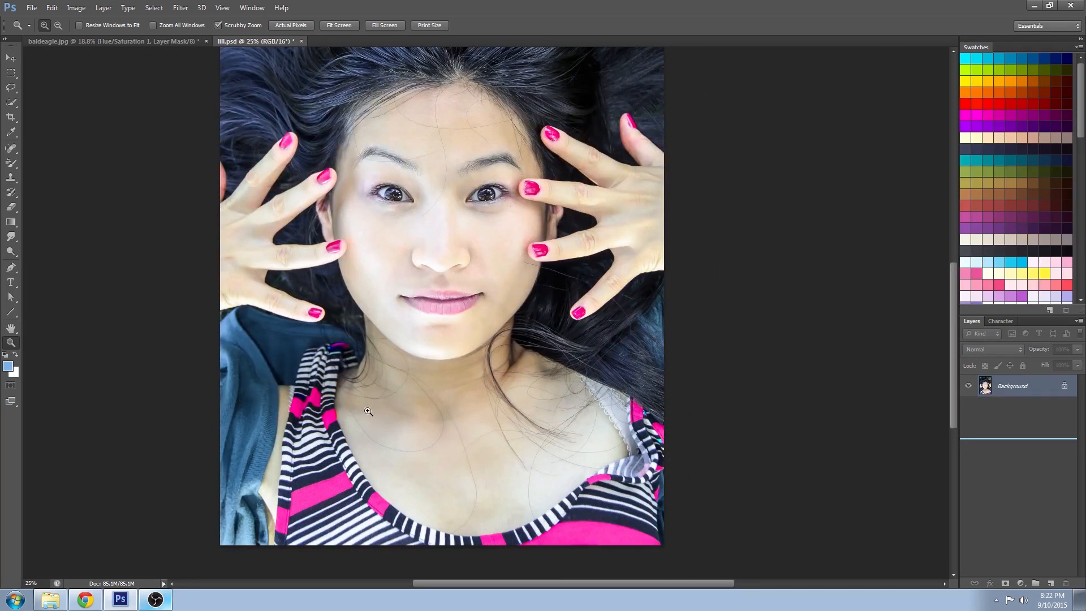
click(1050, 583)
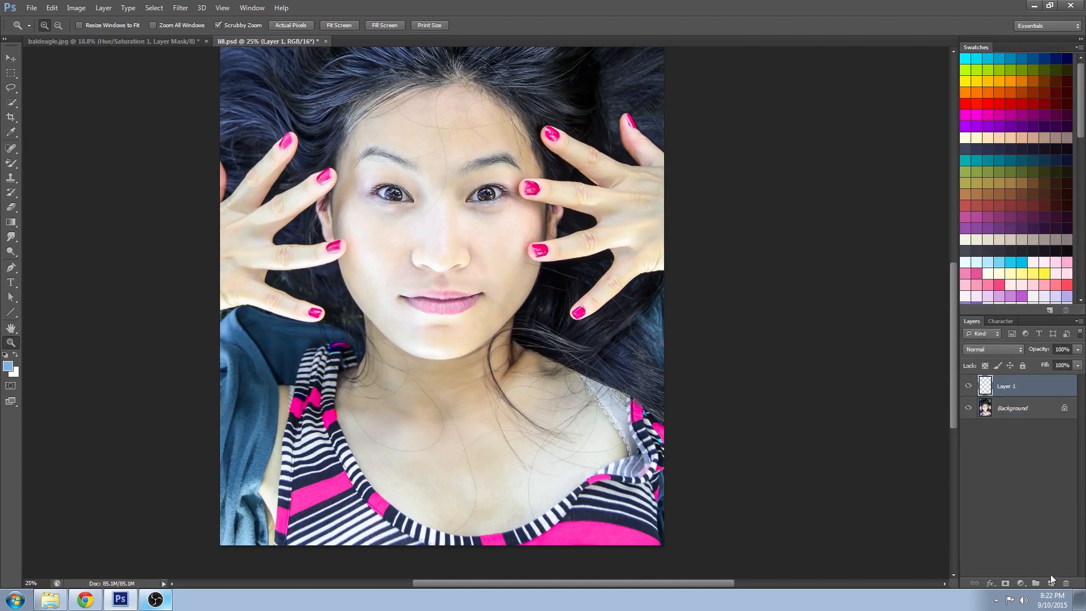
click(992, 349)
click(976, 330)
- Paint over the shirt's pink stripes in blue with the Brush tool on the new layer
click(14, 165)
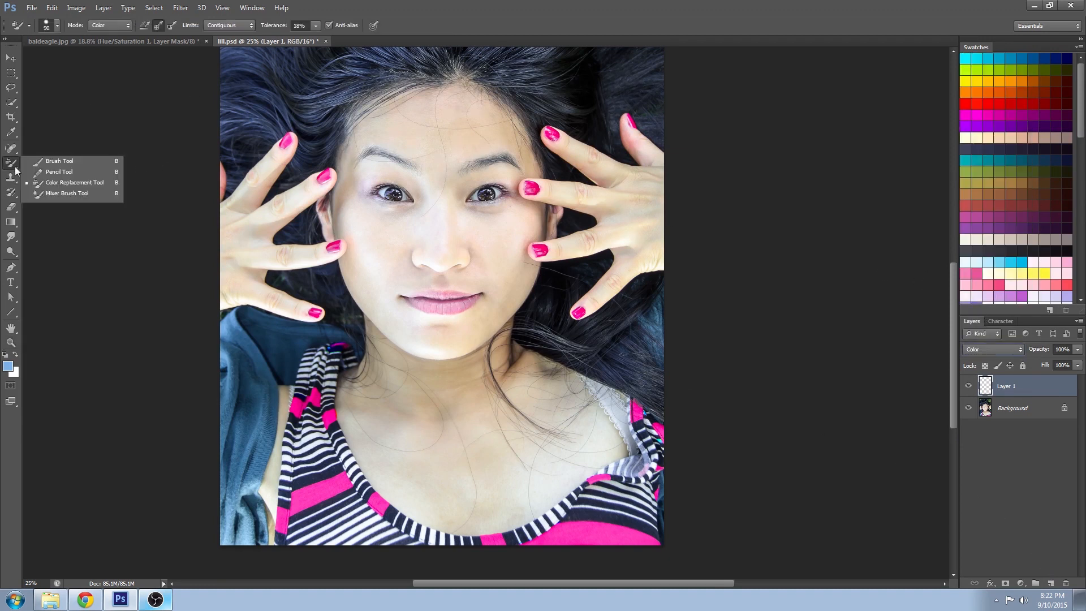
click(59, 162)
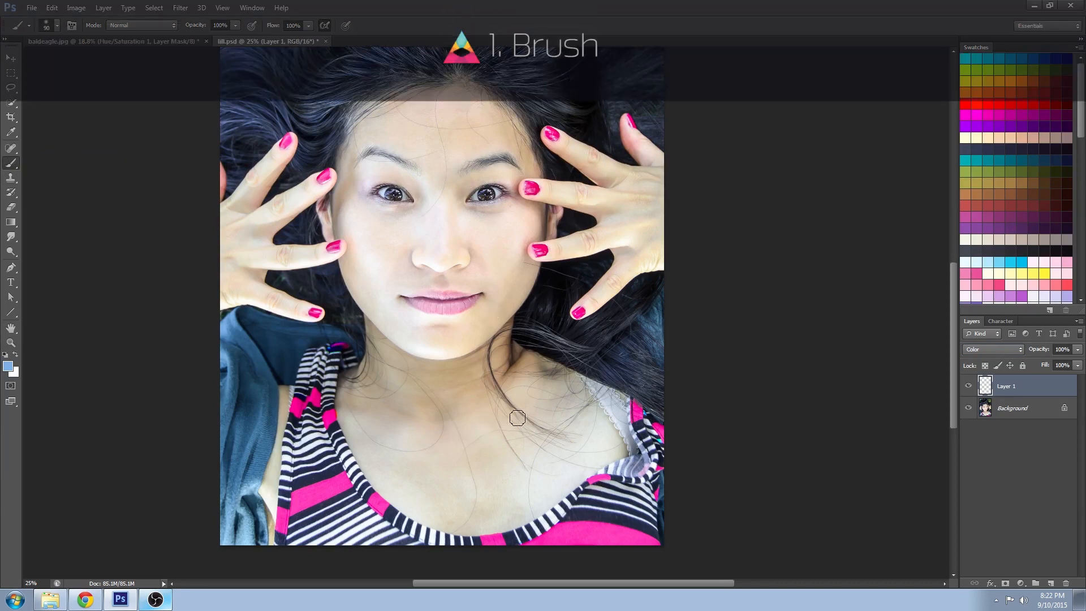
alt+click(231, 335)
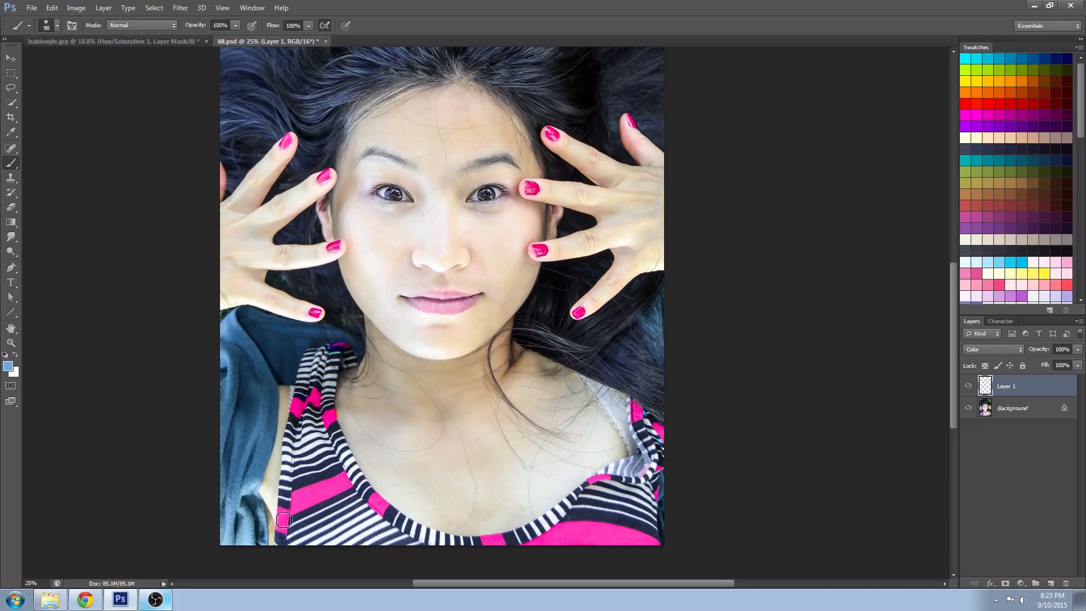
mouse_move(284, 529)
mouse_down()
mouse_move(296, 504)
mouse_move(299, 513)
mouse_move(315, 495)
mouse_move(328, 504)
mouse_move(348, 482)
mouse_move(354, 490)
mouse_move(298, 499)
mouse_up()
mouse_move(300, 416)
mouse_down()
mouse_move(321, 399)
mouse_move(329, 429)
mouse_move(339, 427)
mouse_up()
drag(373, 498, 387, 516)
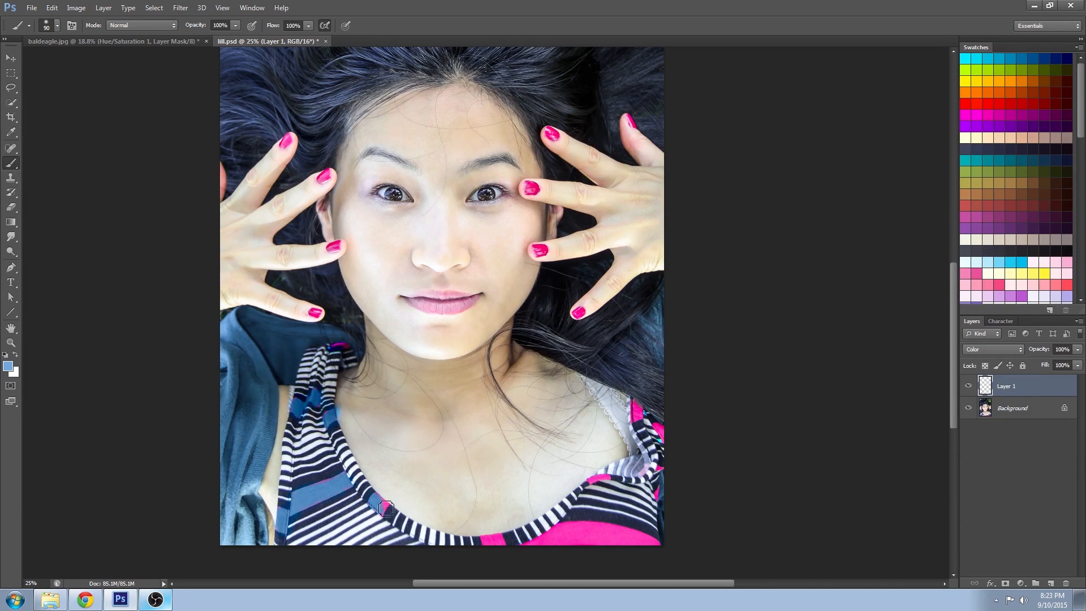
mouse_move(490, 552)
mouse_down()
mouse_move(561, 542)
mouse_move(560, 554)
mouse_move(650, 552)
mouse_move(600, 489)
mouse_up()
mouse_move(637, 412)
mouse_down()
mouse_move(665, 440)
mouse_move(664, 509)
mouse_up()
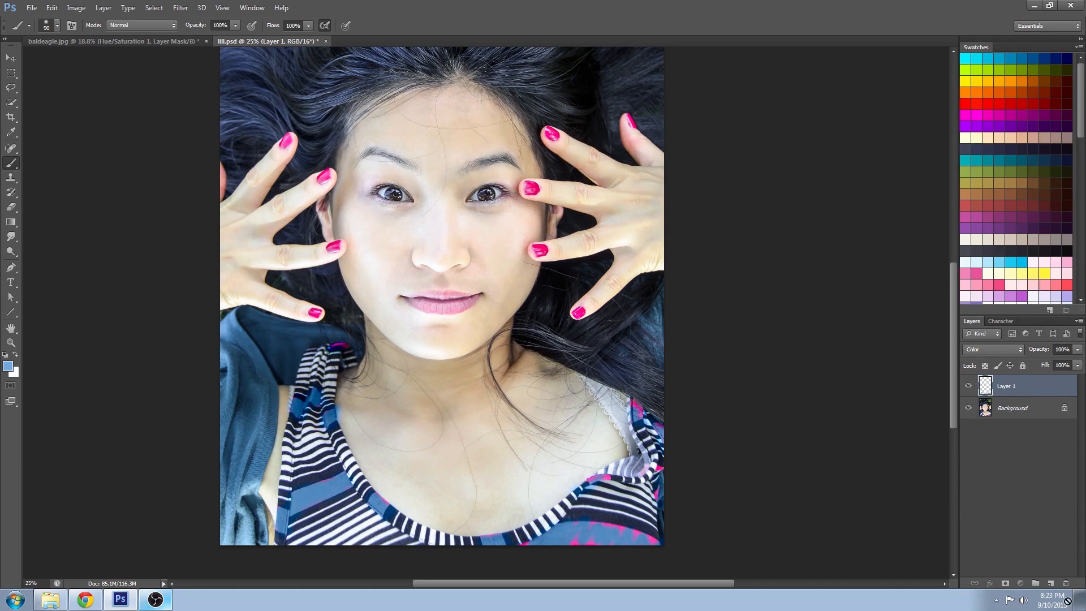
- Delete the painted layer and duplicate the Background layer
drag(1065, 582, 1066, 582)
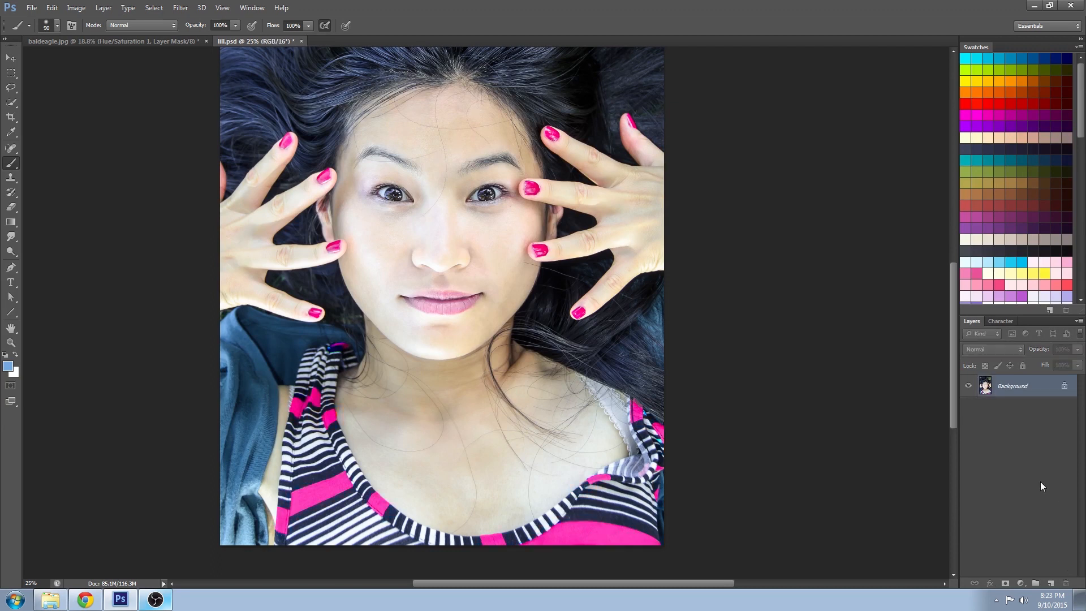
drag(1023, 388, 1049, 583)
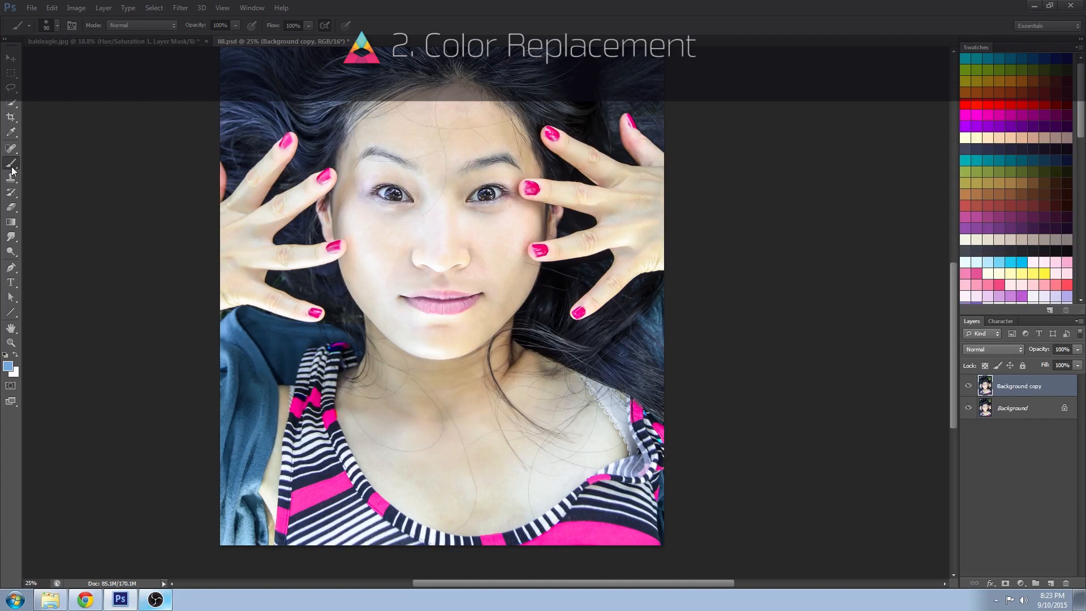
- Paint over the shirt's pink stripes with the Color Replacement tool on the background copy
right_click(11, 167)
click(75, 184)
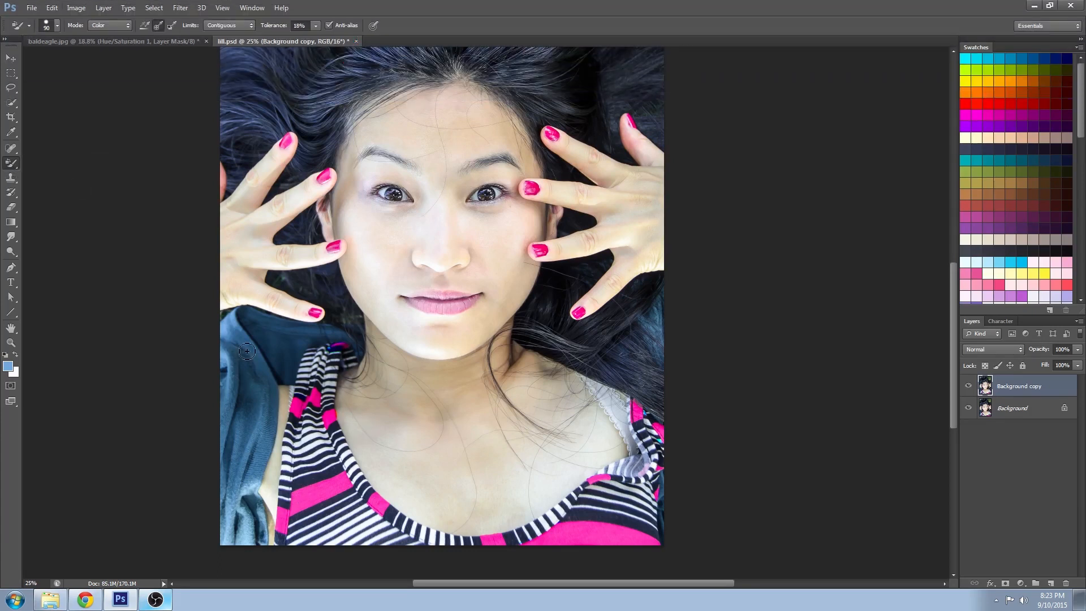
mouse_move(287, 499)
mouse_down()
mouse_move(302, 510)
mouse_move(340, 481)
mouse_move(294, 488)
mouse_move(289, 528)
mouse_up()
mouse_move(371, 498)
mouse_down()
mouse_move(366, 524)
mouse_move(395, 496)
mouse_up()
mouse_move(490, 538)
mouse_down()
mouse_move(494, 567)
mouse_move(498, 533)
mouse_move(547, 523)
mouse_move(622, 540)
mouse_move(669, 523)
mouse_move(661, 573)
mouse_up()
drag(604, 477, 531, 559)
drag(660, 440, 632, 431)
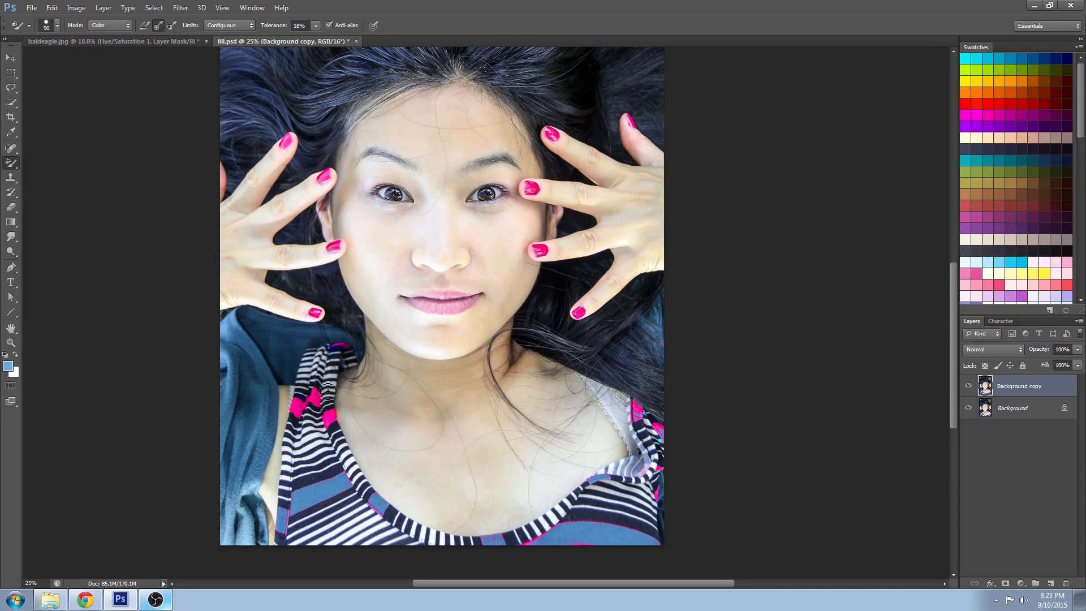
mouse_move(296, 406)
mouse_down()
mouse_move(302, 418)
mouse_move(320, 400)
mouse_move(334, 421)
mouse_move(320, 399)
mouse_move(347, 414)
mouse_up()
- Delete the background copy and add a Selective Color adjustment layer
drag(1053, 387, 1064, 583)
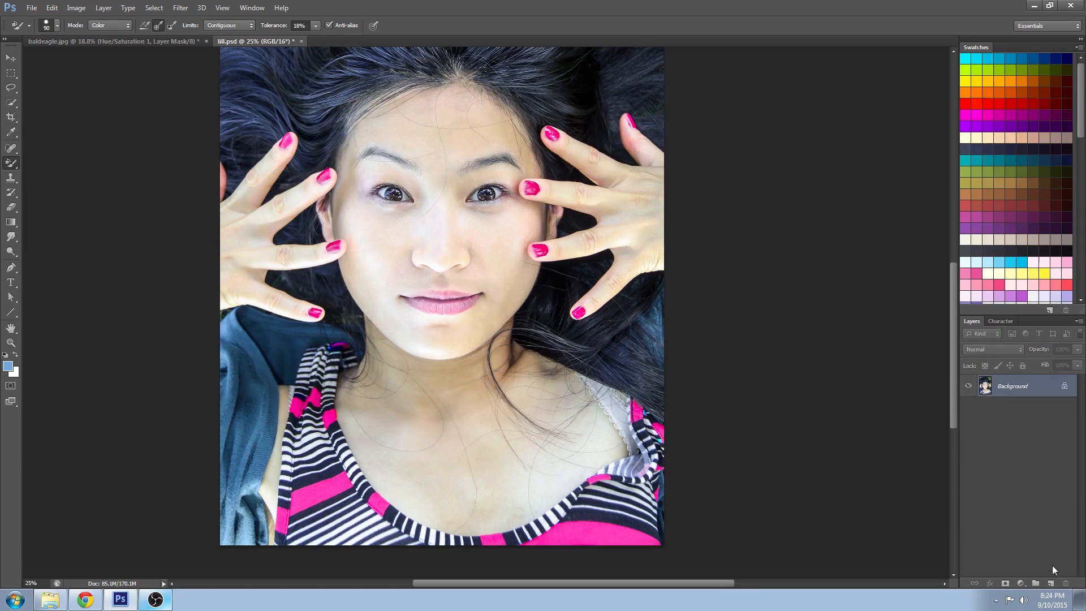
click(1020, 581)
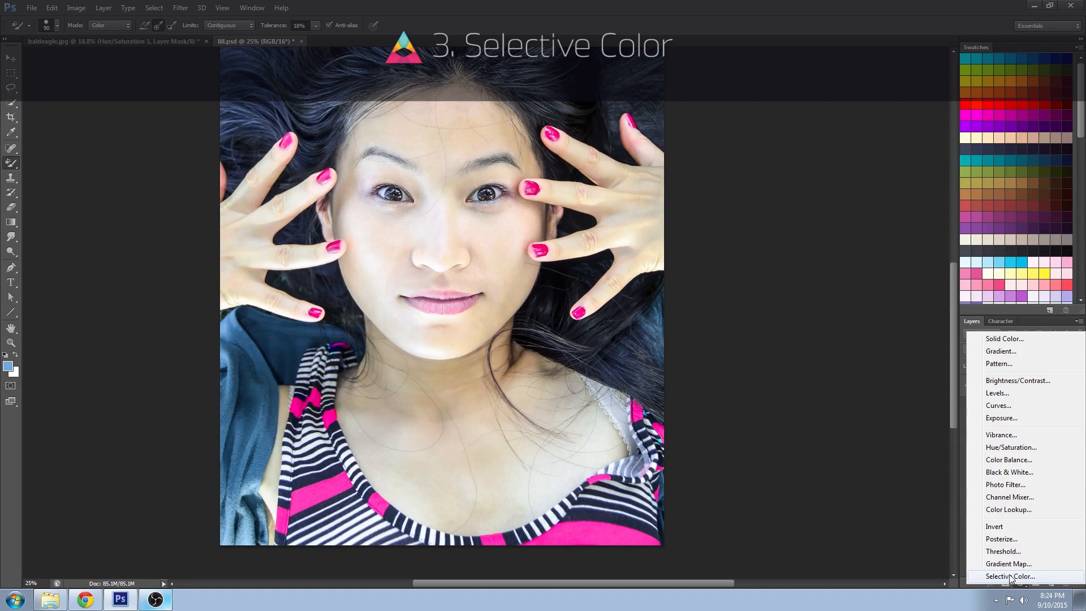
click(1011, 577)
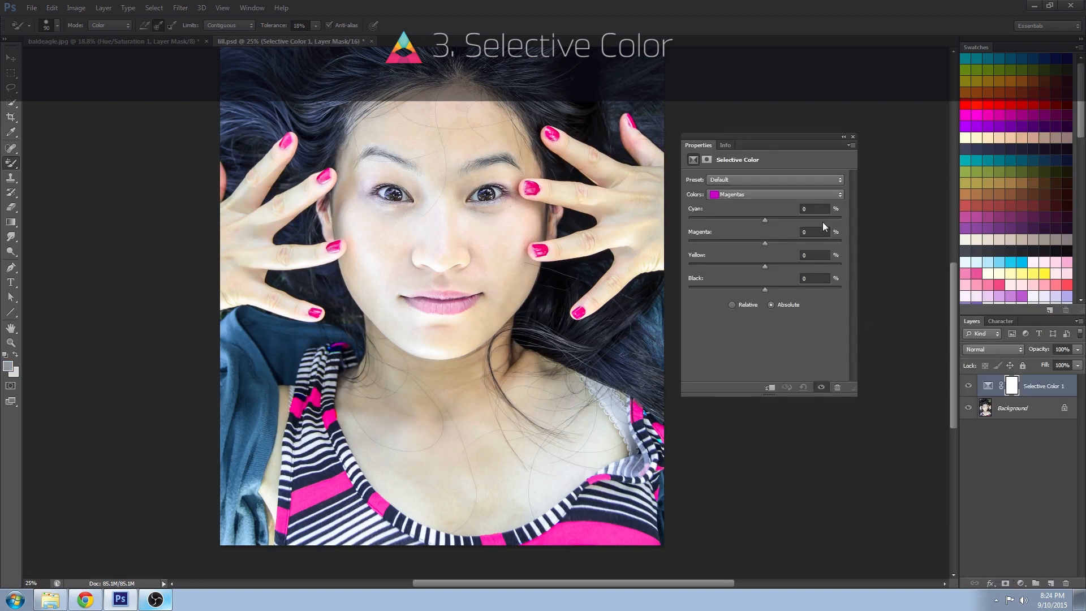
- Open Color Range for the adjustment layer's mask and sample a pink stripe on the shirt
click(707, 159)
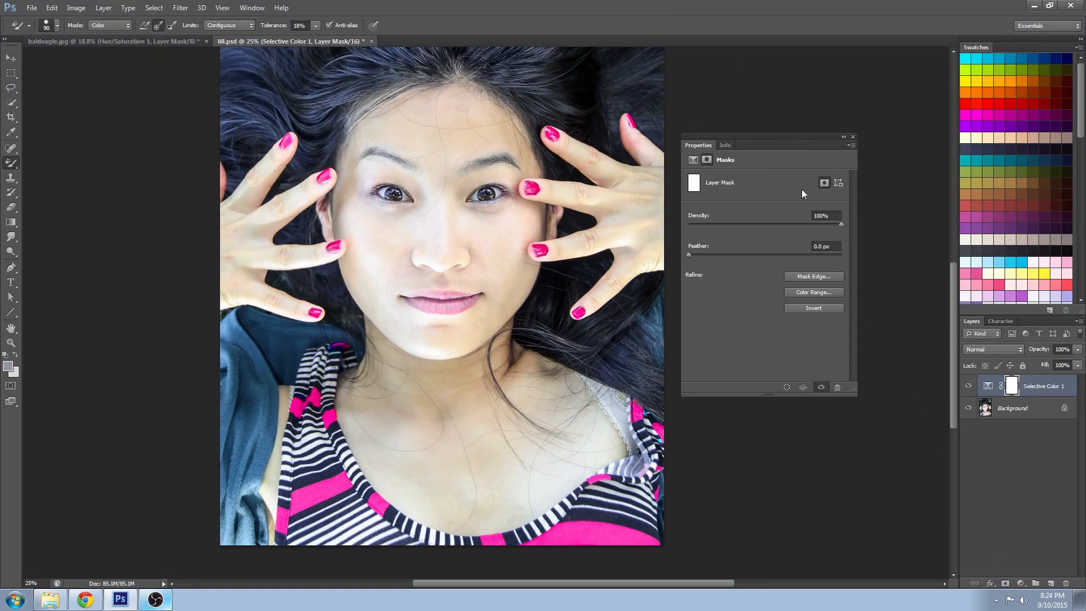
click(813, 293)
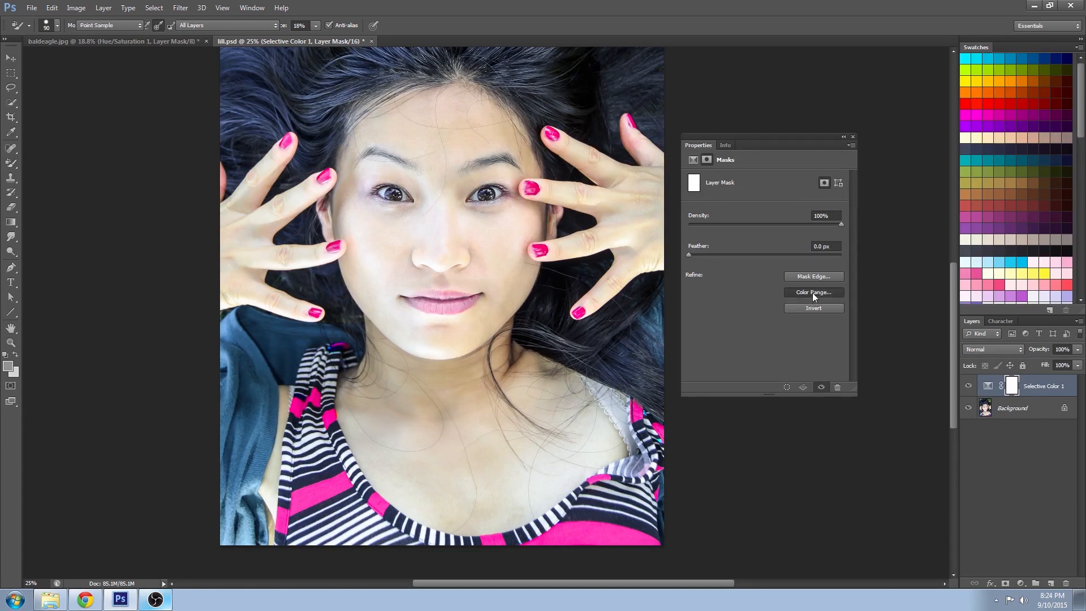
click(771, 400)
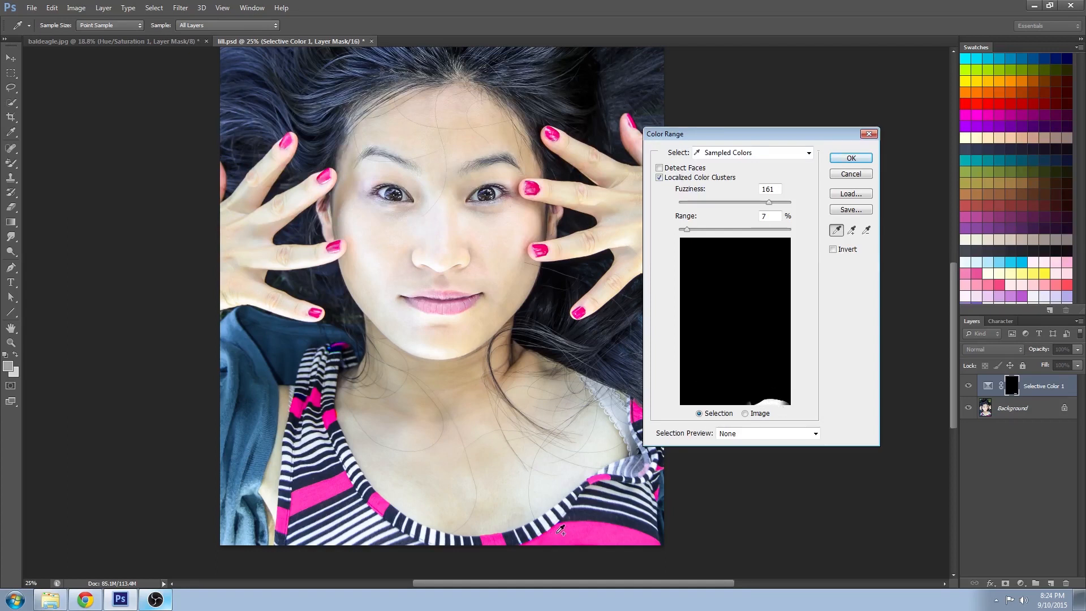
click(643, 538)
click(644, 538)
drag(773, 137, 833, 139)
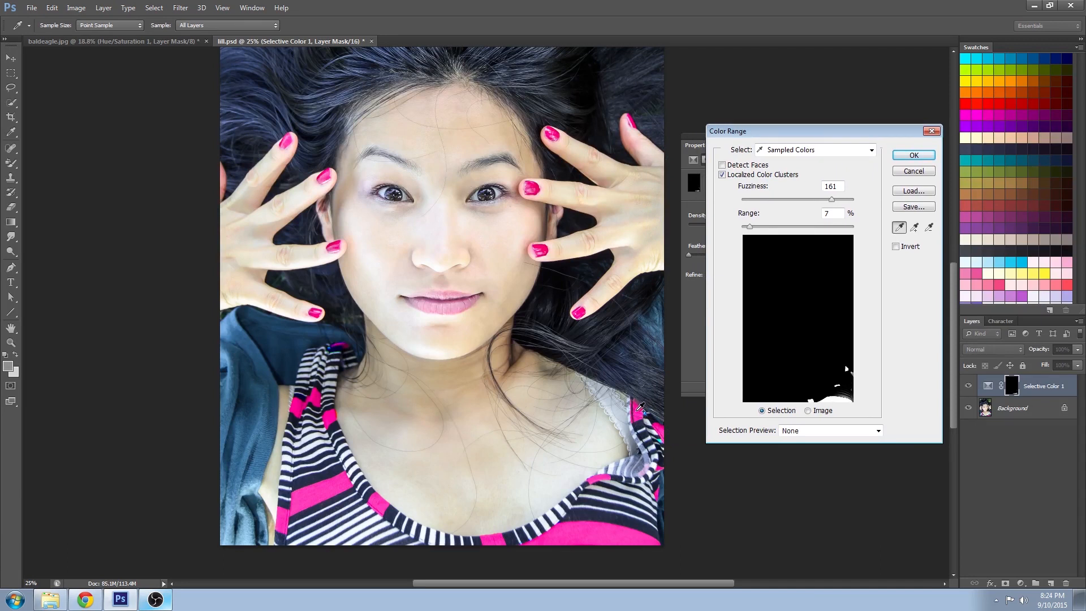
- Add the remaining pink stripes of the shirt to the Color Range selection by sampling them
drag(300, 505, 343, 481)
shift+click(282, 519)
shift+click(377, 507)
shift+click(332, 418)
shift+click(344, 340)
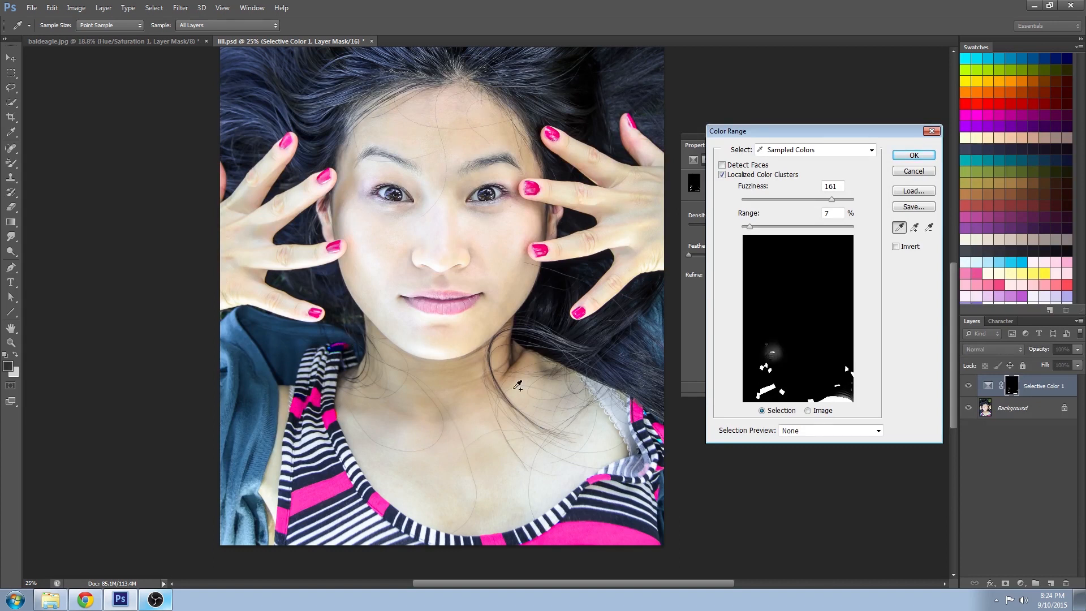
alt+click(342, 335)
click(636, 417)
key(alt)
alt+click(849, 391)
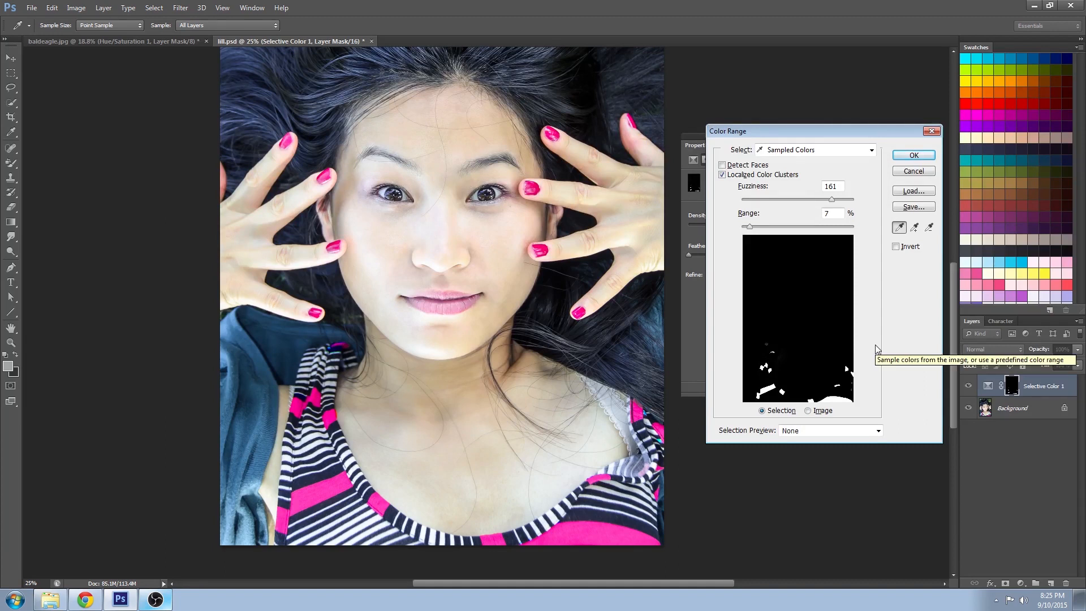
- Adjust the Range and Fuzziness sliders and confirm the Color Range mask
drag(751, 226, 884, 222)
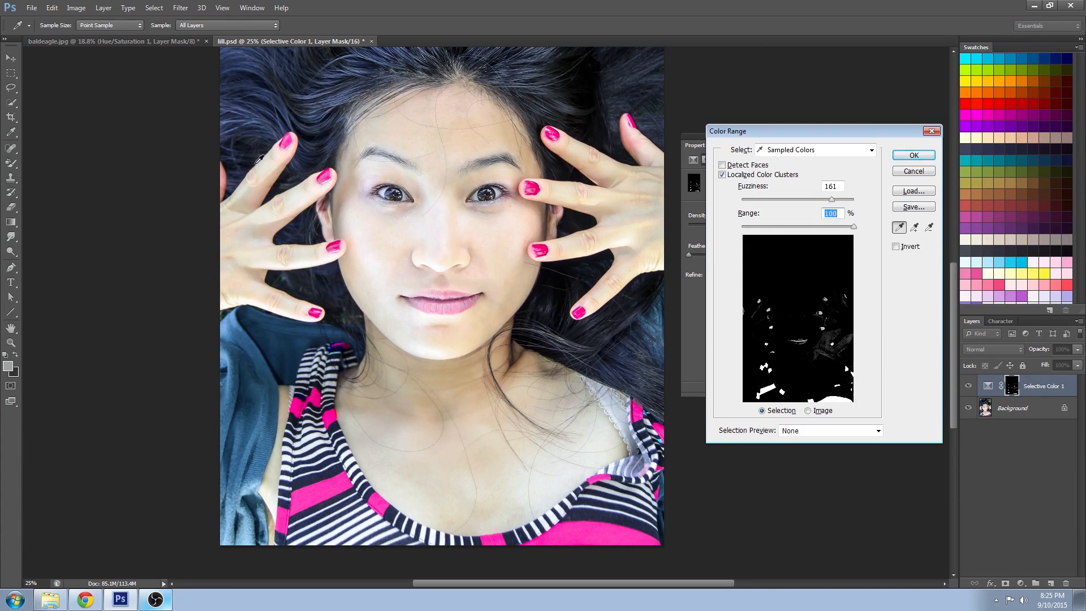
drag(822, 202, 749, 231)
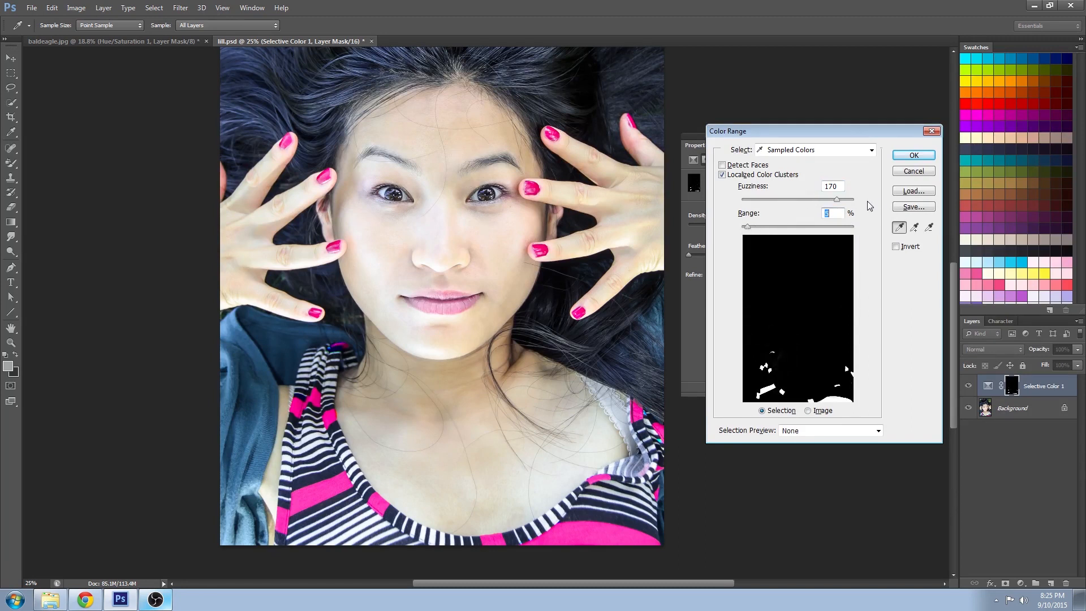
mouse_move(838, 205)
mouse_down()
mouse_move(795, 202)
mouse_move(855, 202)
mouse_move(813, 201)
mouse_move(845, 200)
mouse_move(824, 200)
mouse_up()
click(910, 155)
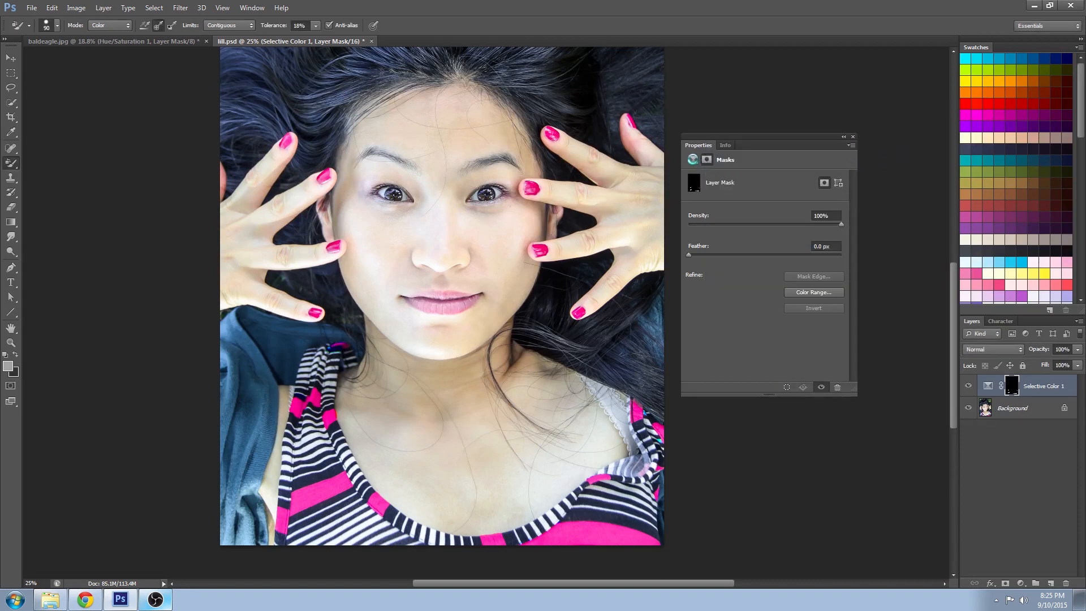
- Set the Magentas Cyan to +100 and Magenta to -100 in the Selective Color settings
click(693, 159)
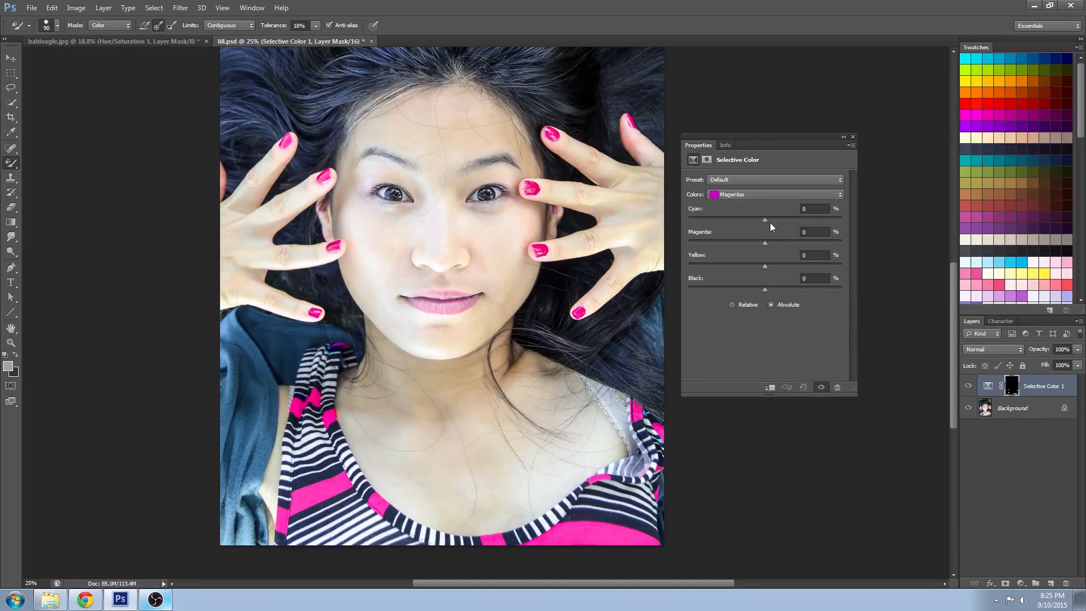
drag(765, 221, 841, 216)
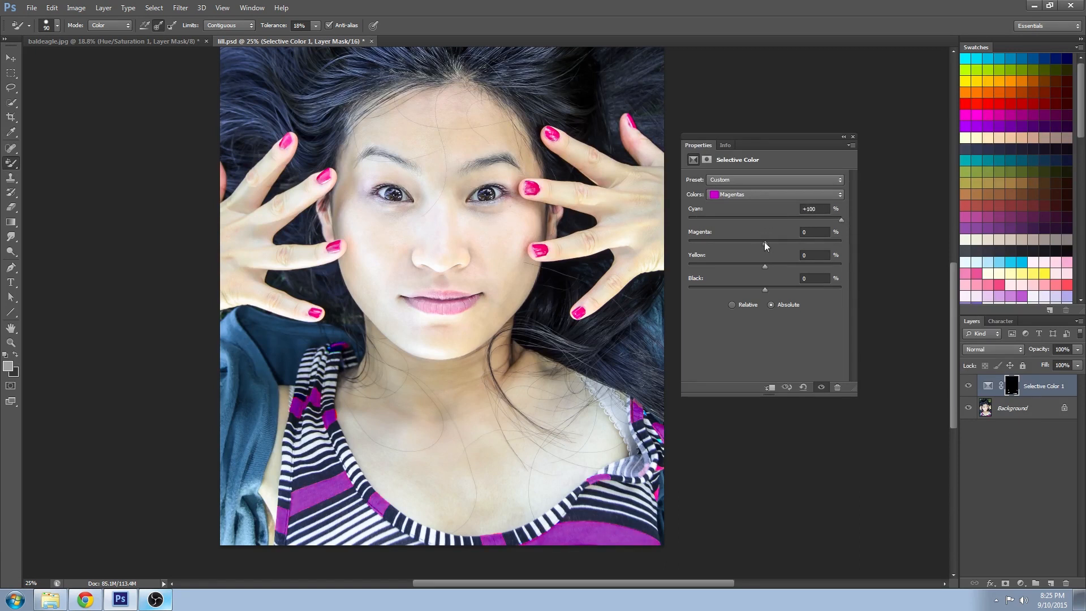
drag(762, 242, 682, 242)
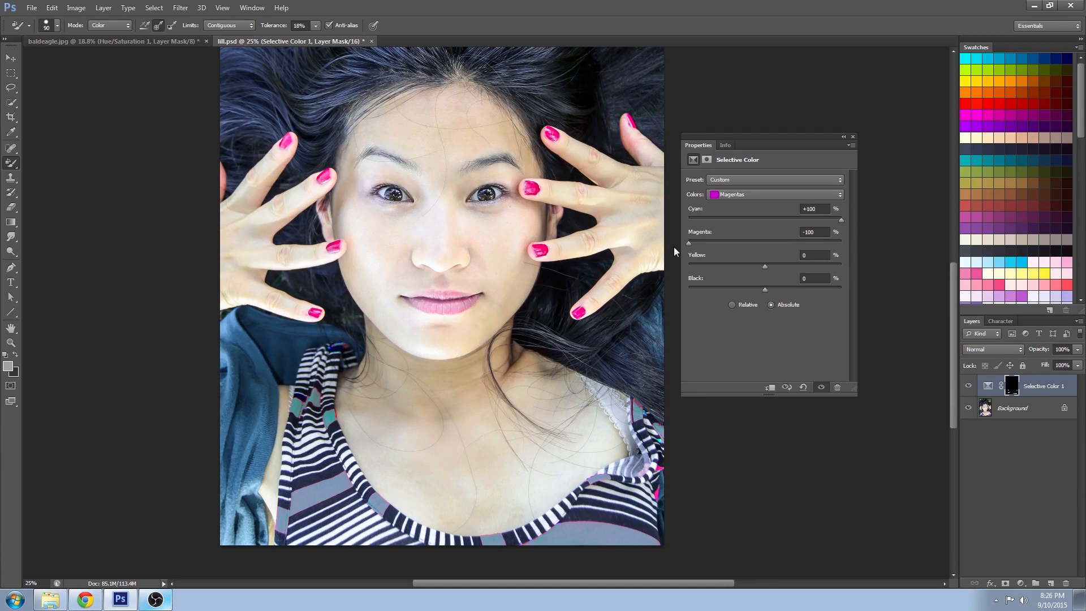
mouse_move(763, 263)
mouse_down()
mouse_move(734, 263)
mouse_move(754, 264)
mouse_up()
key(0)
click(758, 284)
- Switch the Selective Color target to Reds and set Cyan +39, Magenta +22, Yellow -7 and Black -12
click(744, 194)
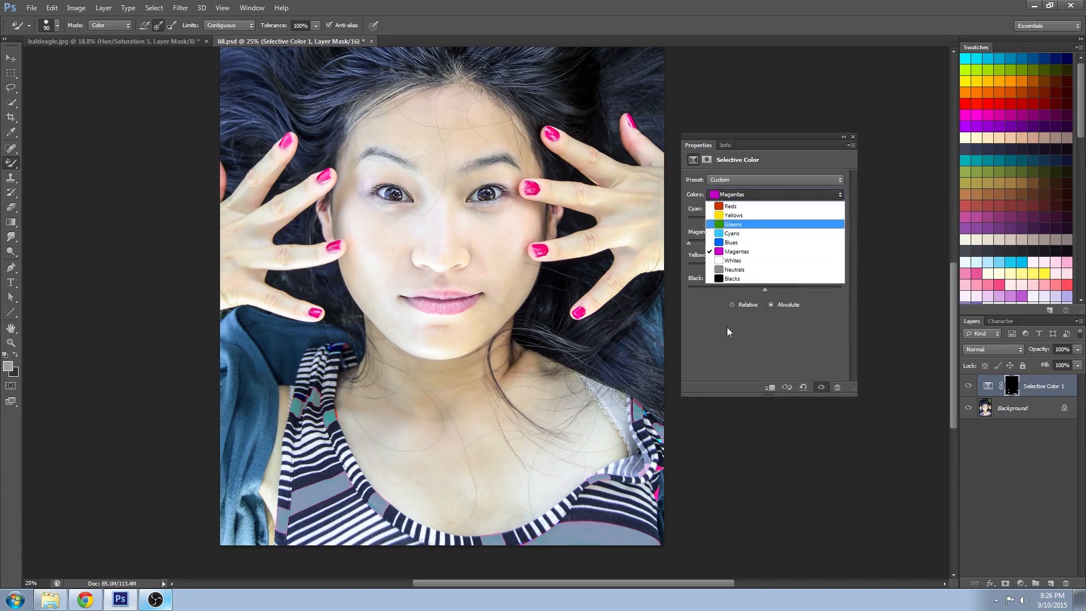
click(741, 204)
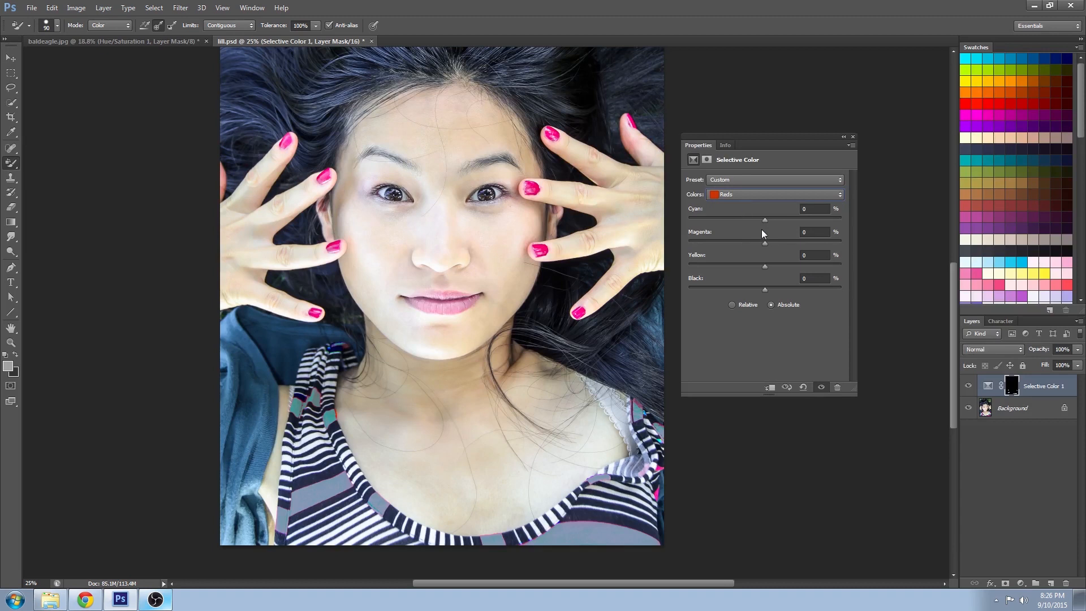
mouse_move(745, 220)
mouse_down()
mouse_move(775, 220)
mouse_move(729, 230)
mouse_move(811, 232)
mouse_move(742, 234)
mouse_up()
mouse_move(771, 235)
mouse_down()
mouse_move(778, 222)
mouse_move(726, 222)
mouse_move(789, 221)
mouse_move(761, 227)
mouse_up()
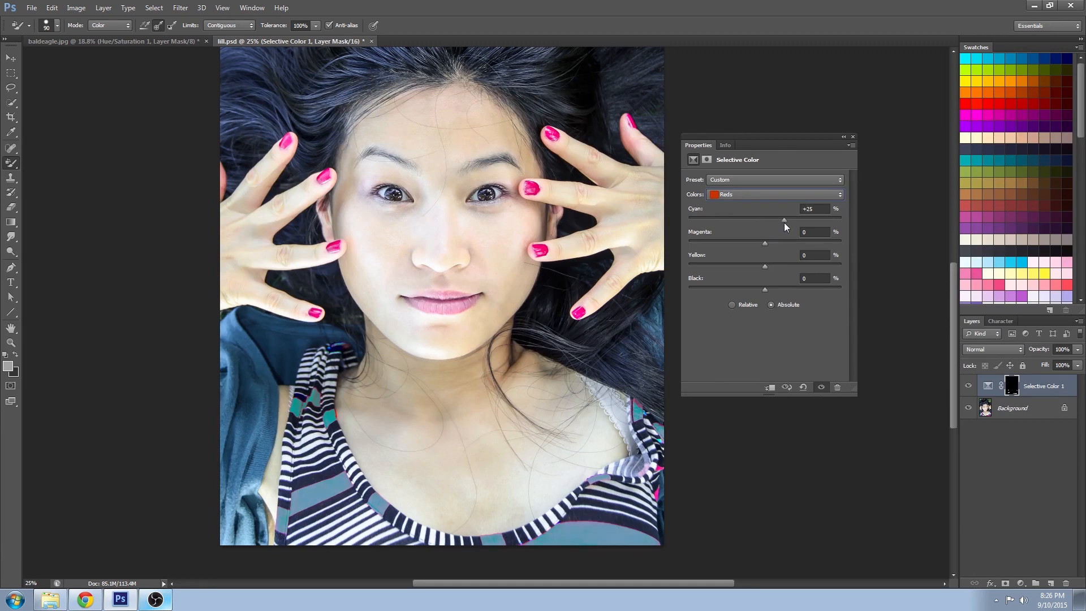
mouse_move(780, 226)
mouse_down()
mouse_move(805, 226)
mouse_move(778, 242)
mouse_up()
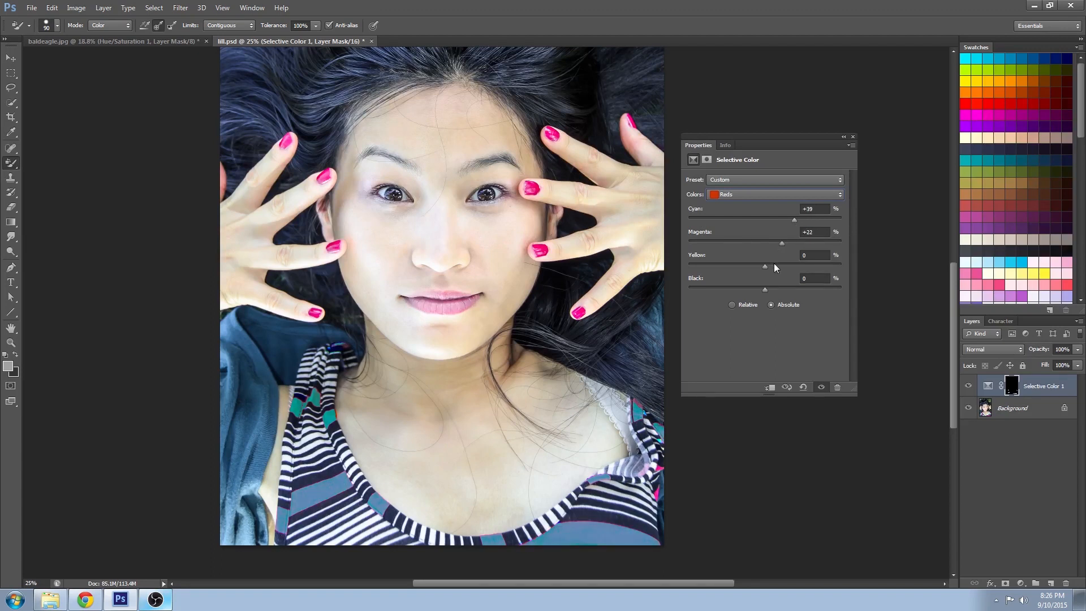
mouse_move(766, 286)
mouse_down()
mouse_move(746, 286)
mouse_move(755, 284)
mouse_up()
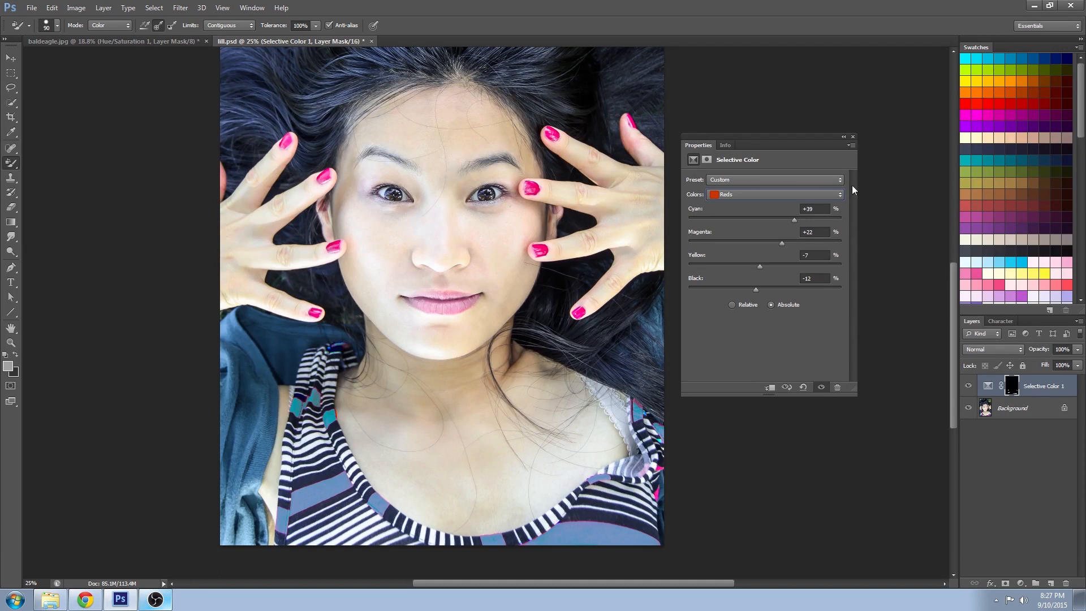
- Close the properties and delete the Selective Color adjustment layer
click(853, 136)
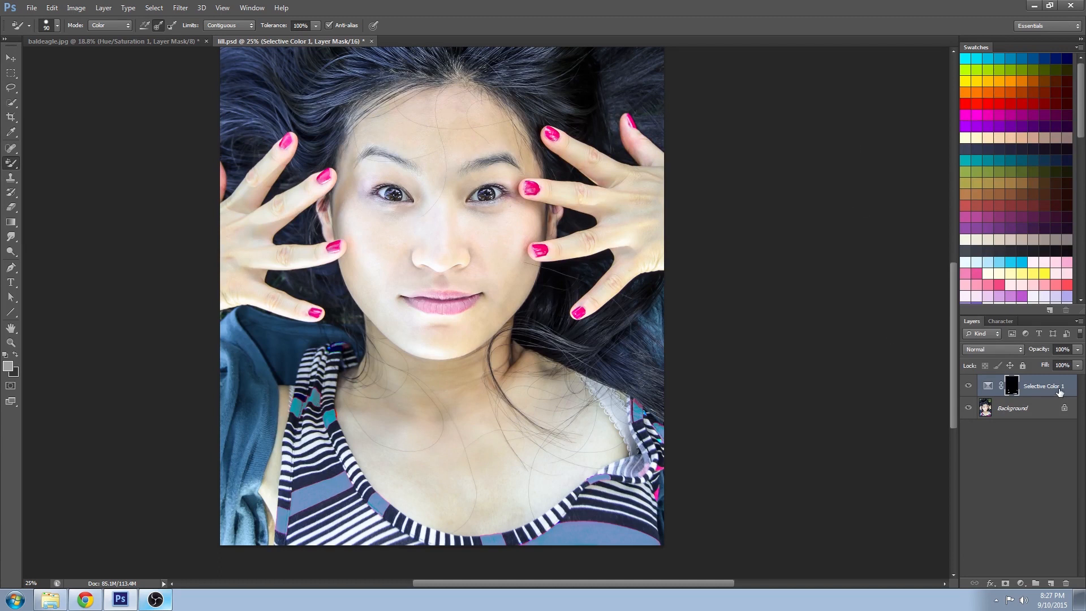
drag(1049, 525, 1066, 583)
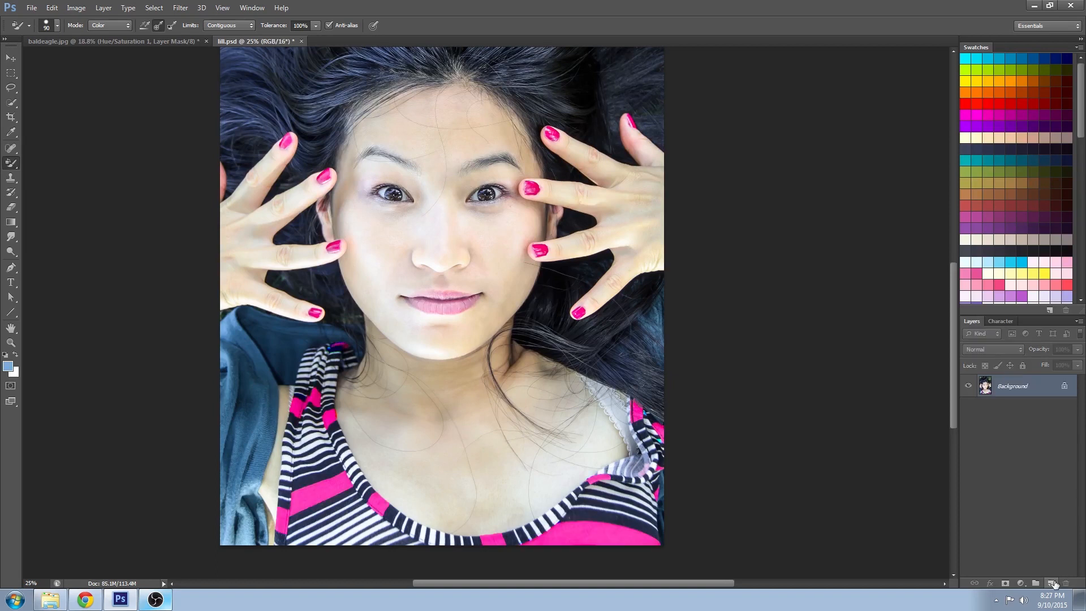
- Add a Color Balance adjustment layer and set Midtones Cyan/Red -100, Magenta/Green +63, Yellow/Blue +100
click(1021, 583)
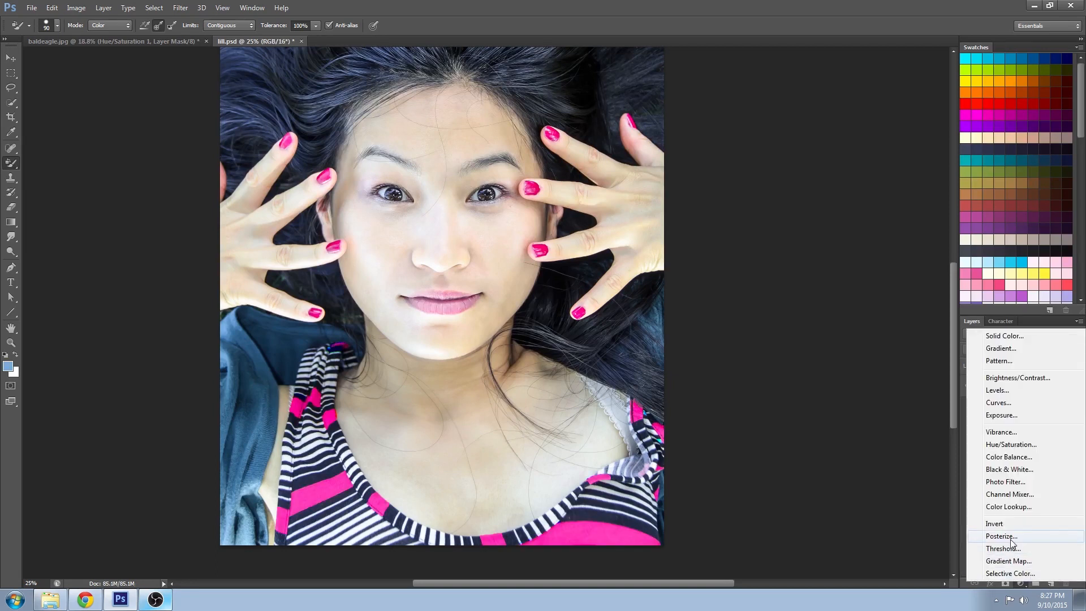
click(1024, 457)
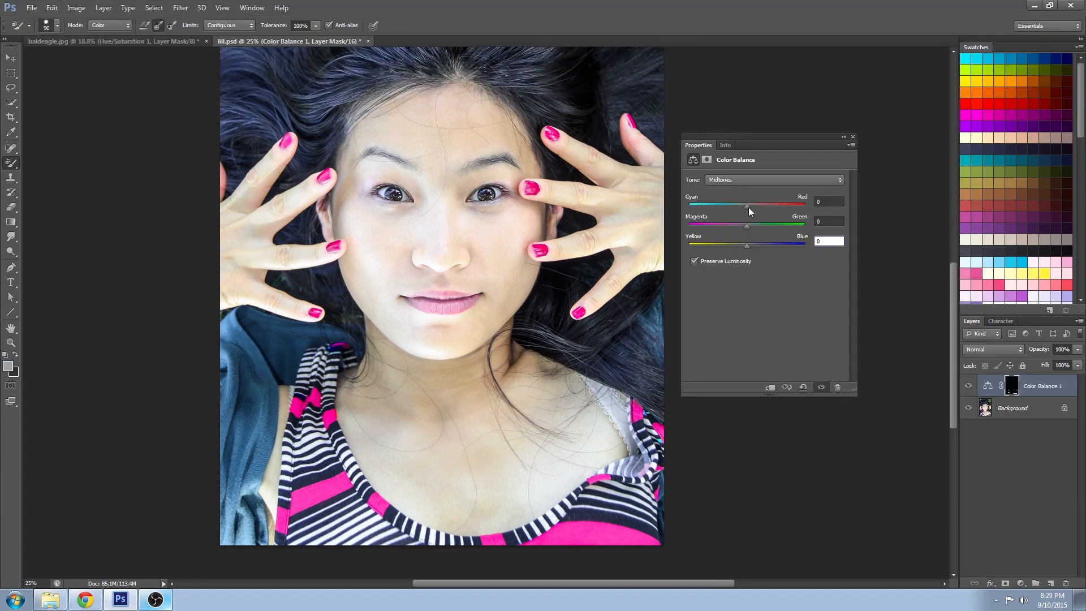
drag(746, 206, 657, 209)
mouse_move(755, 225)
mouse_down()
mouse_move(784, 224)
mouse_move(762, 245)
mouse_up()
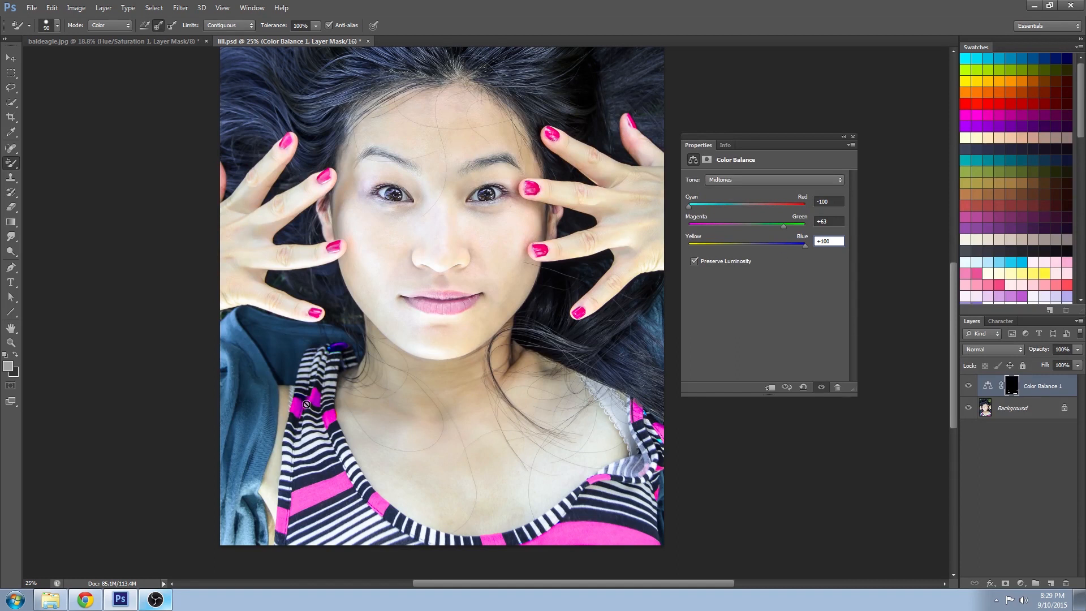
- Switch the Color Balance tone to Shadows and set Cyan/Red -100, Magenta/Green +43 and Yellow/Blue +35
drag(803, 247, 689, 241)
click(738, 182)
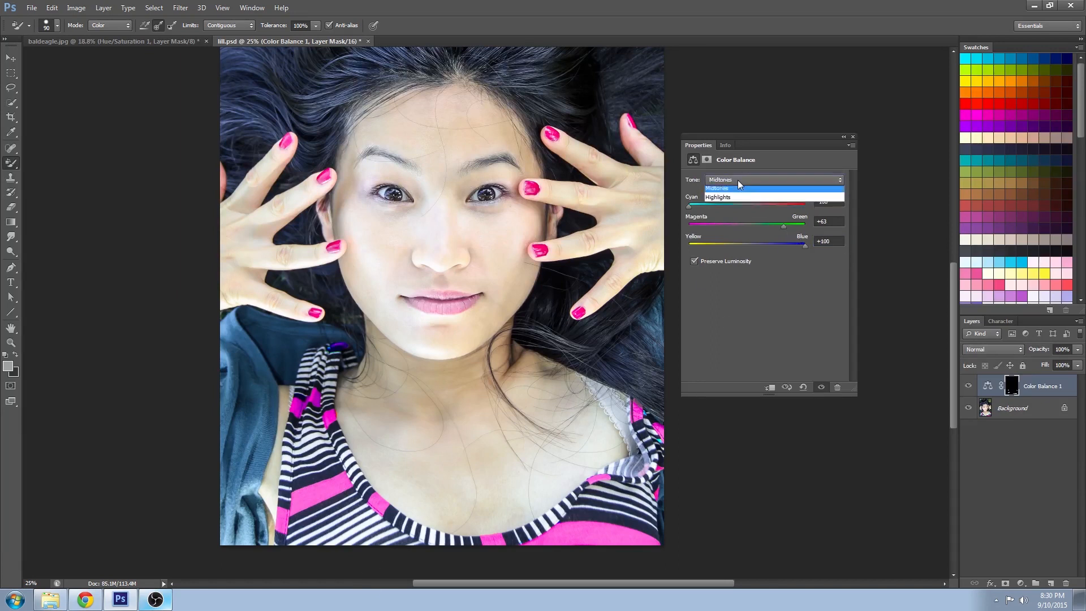
click(751, 201)
drag(749, 206, 678, 205)
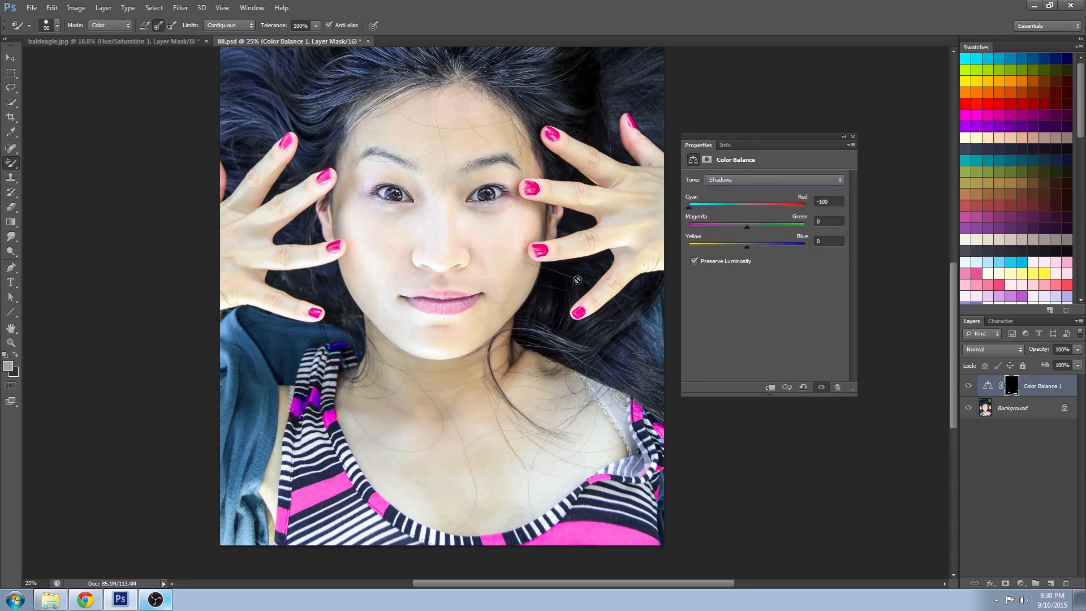
drag(746, 226, 791, 224)
mouse_move(748, 246)
mouse_down()
mouse_move(832, 245)
mouse_move(665, 239)
mouse_move(831, 252)
mouse_move(744, 252)
mouse_move(768, 253)
mouse_up()
- Close the properties and delete the Color Balance adjustment layer
click(738, 176)
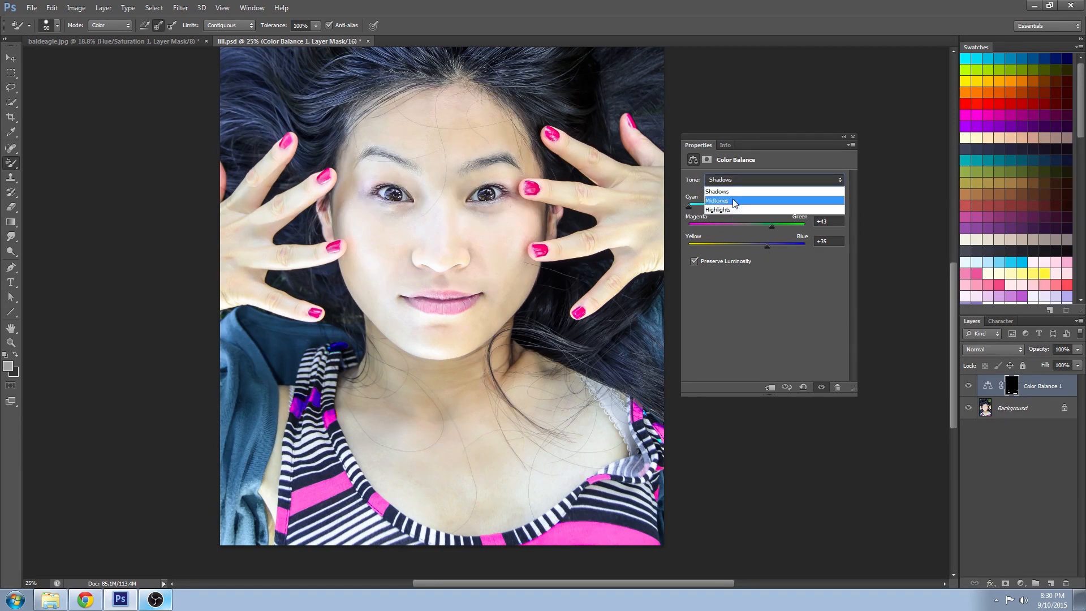
click(785, 337)
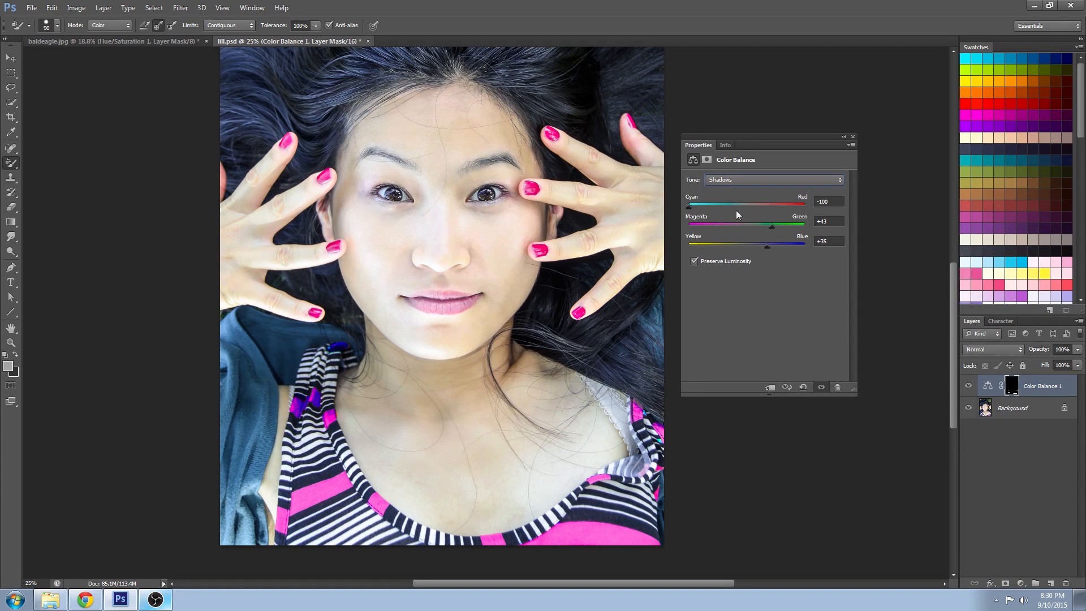
click(853, 138)
drag(1063, 583, 1064, 583)
- Add a Hue/Saturation adjustment layer and target its edits at Magentas
click(1020, 583)
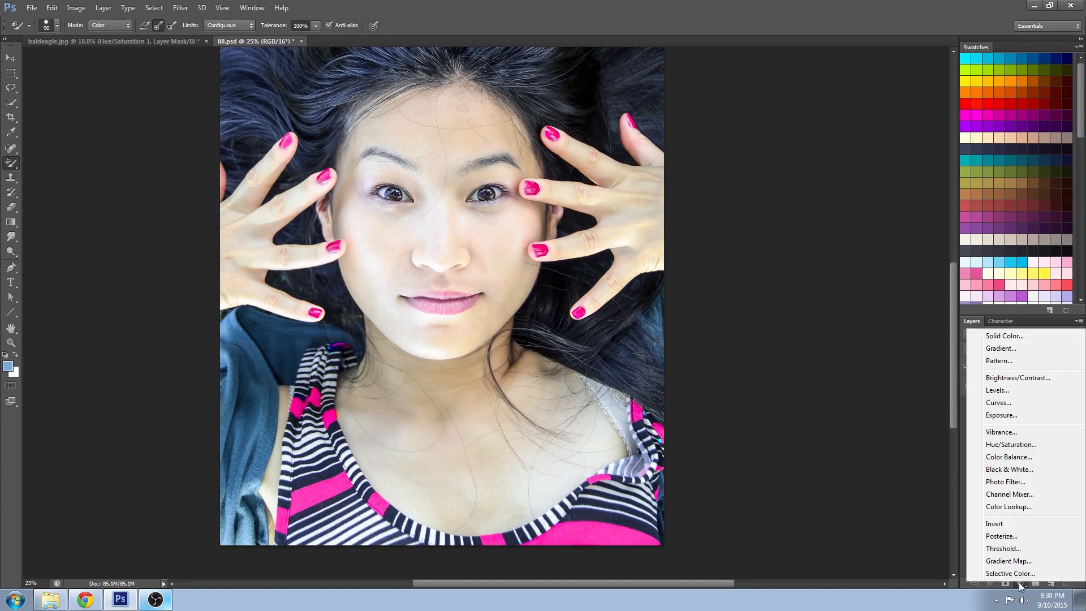
click(1011, 445)
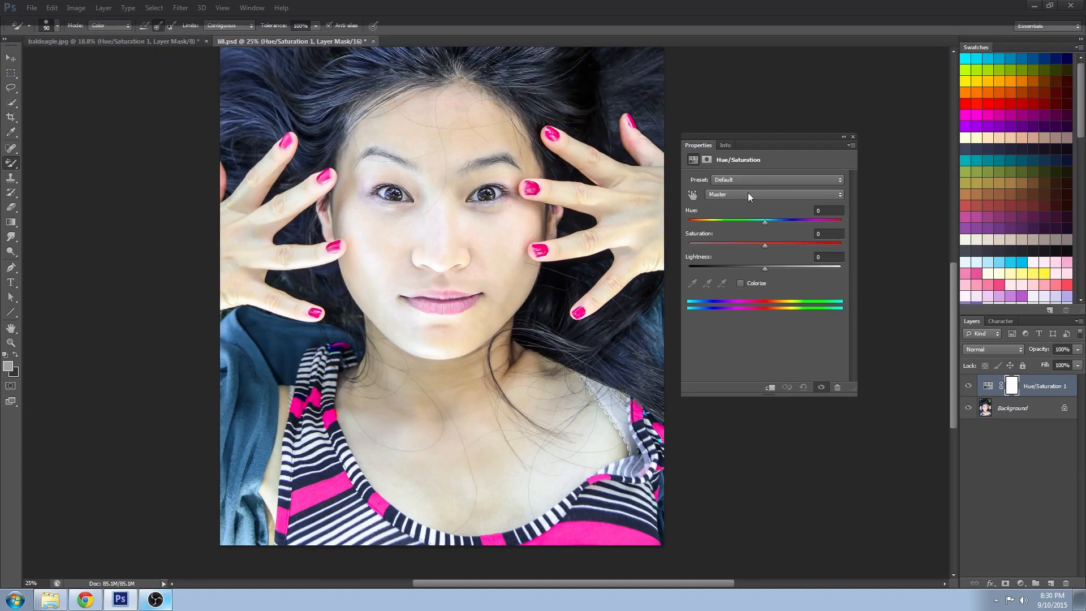
click(744, 192)
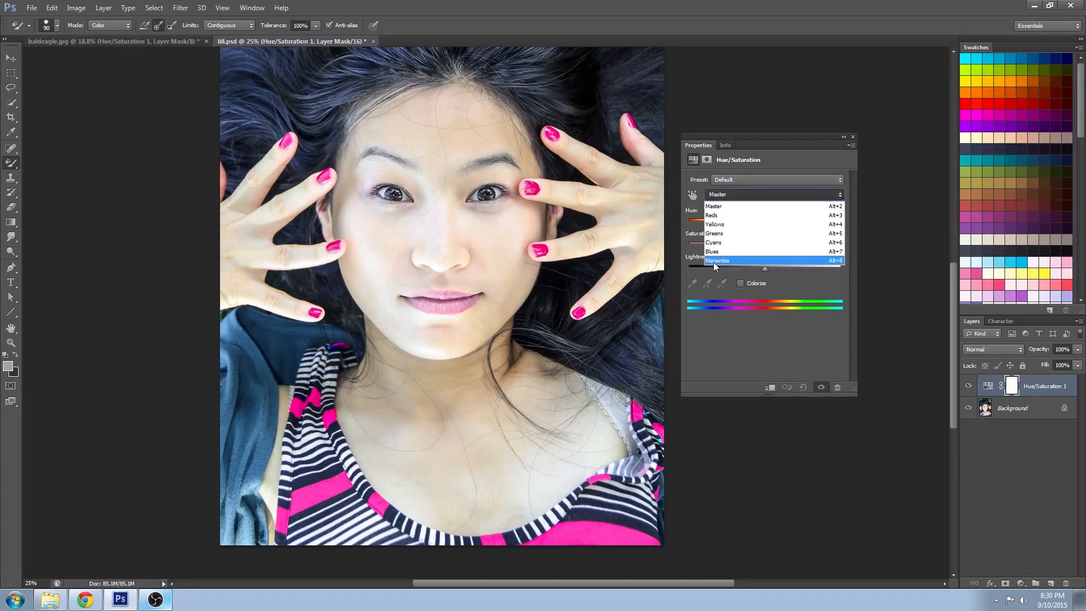
click(714, 260)
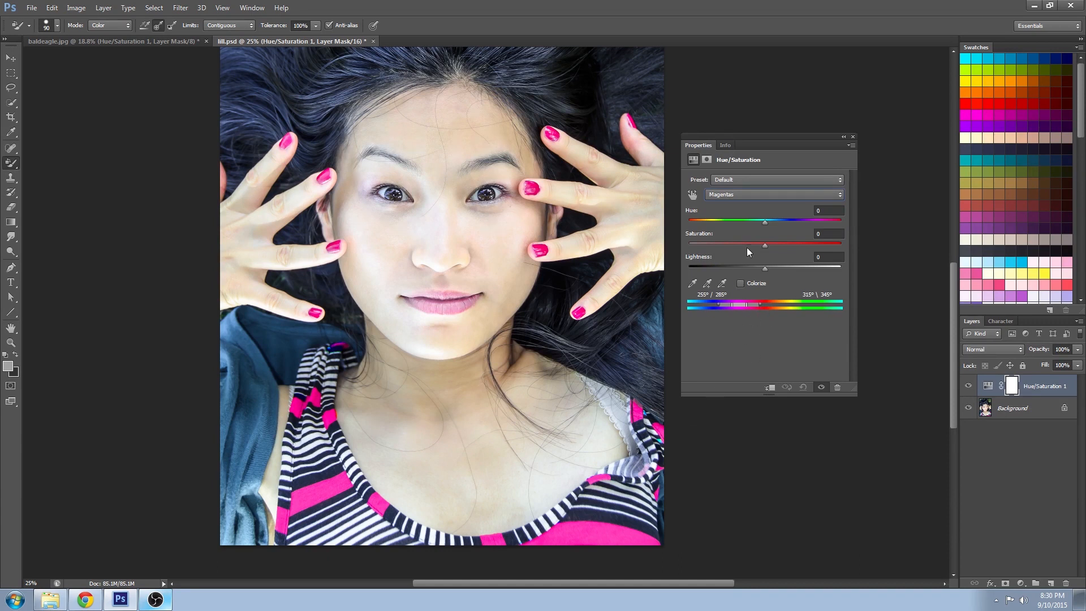
- Set the Magentas Hue to -129 and Saturation to -81
drag(765, 245, 895, 233)
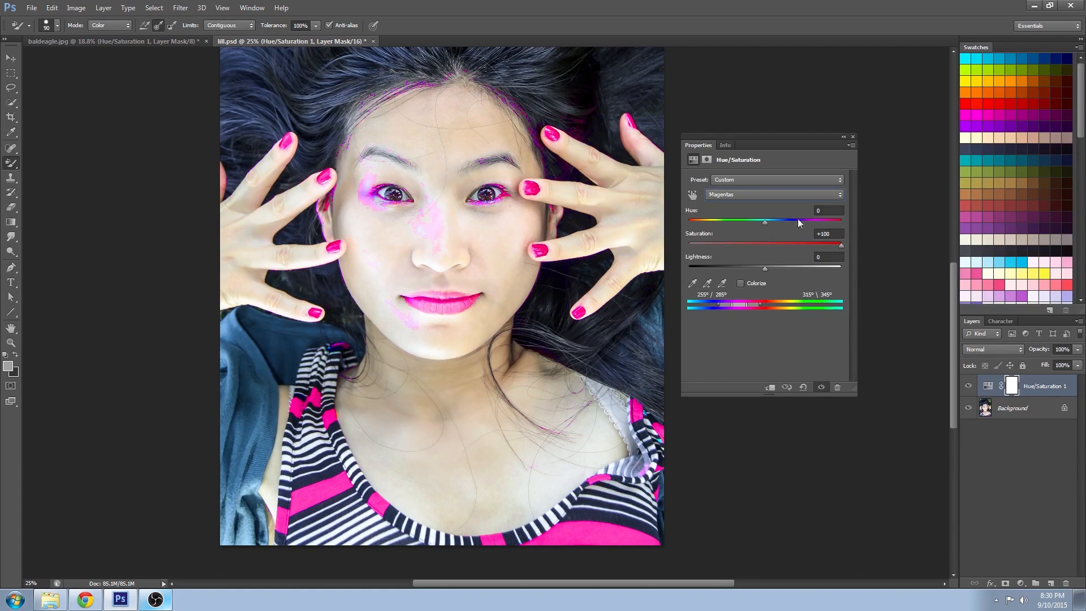
drag(767, 222, 705, 239)
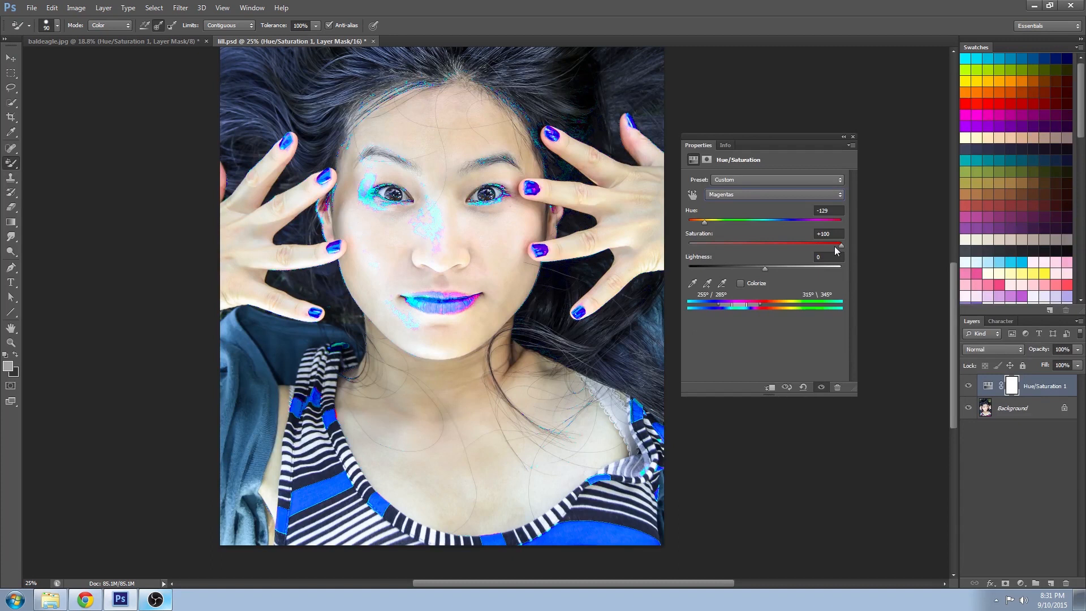
drag(841, 245, 711, 247)
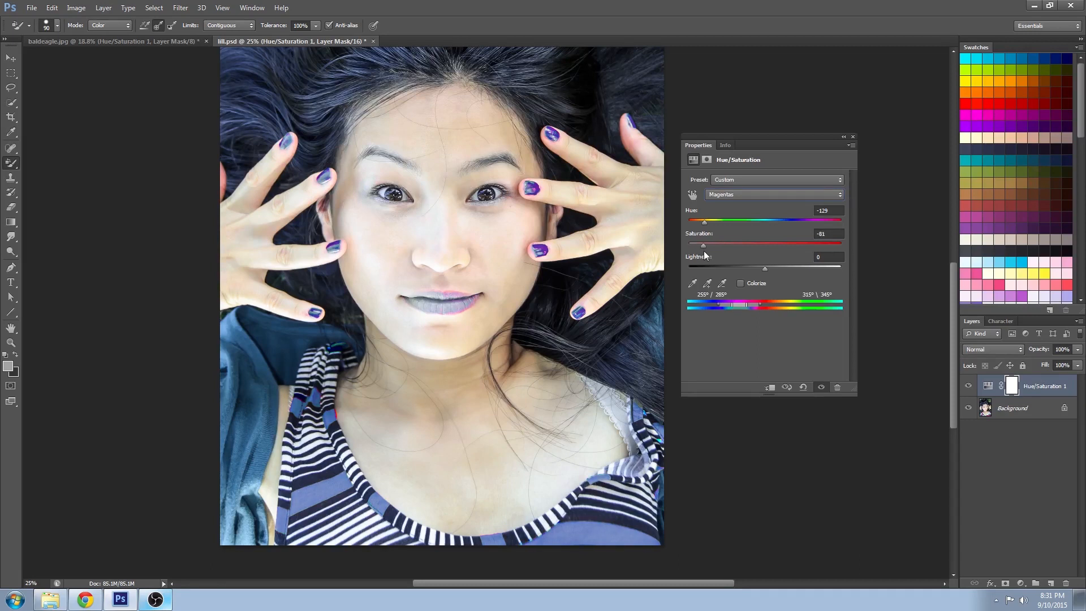
drag(704, 221, 708, 223)
- Rebuild the Hue/Saturation layer mask from a Color Range selection of sampled colours, then close the properties
click(707, 159)
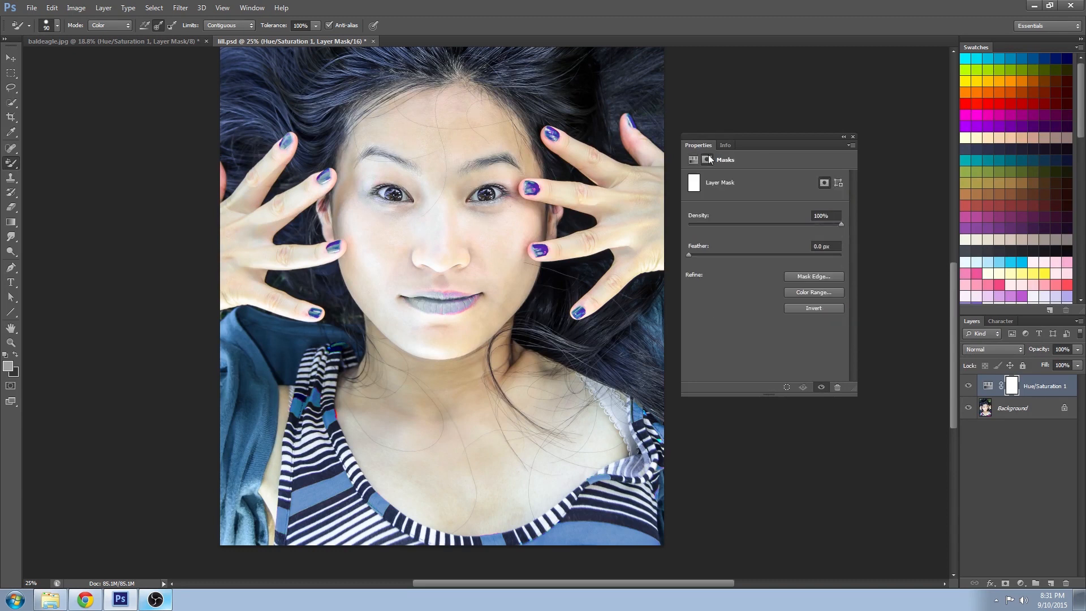
click(813, 291)
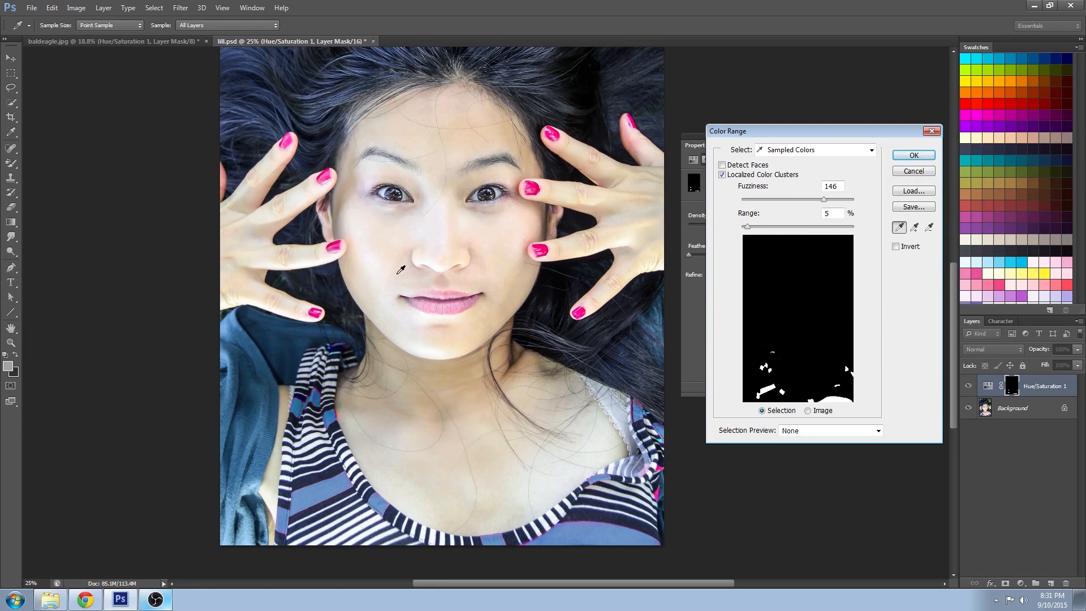
click(905, 158)
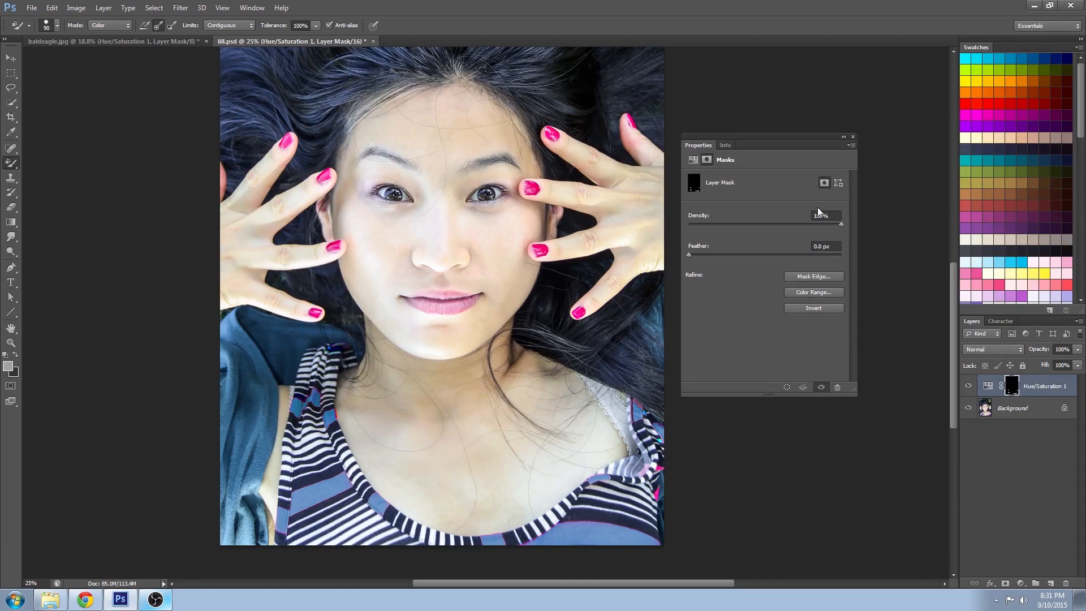
click(853, 137)
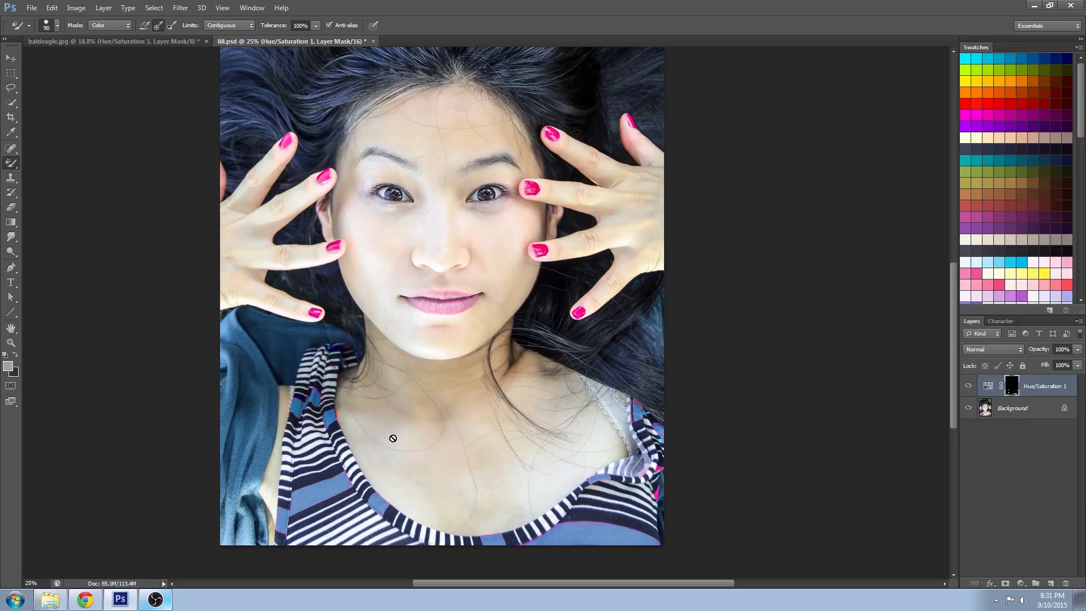
- Zoom into the shirt and paint white with a 20 px brush on the mask over the remaining pink stripe edges
click(11, 343)
drag(324, 487, 362, 519)
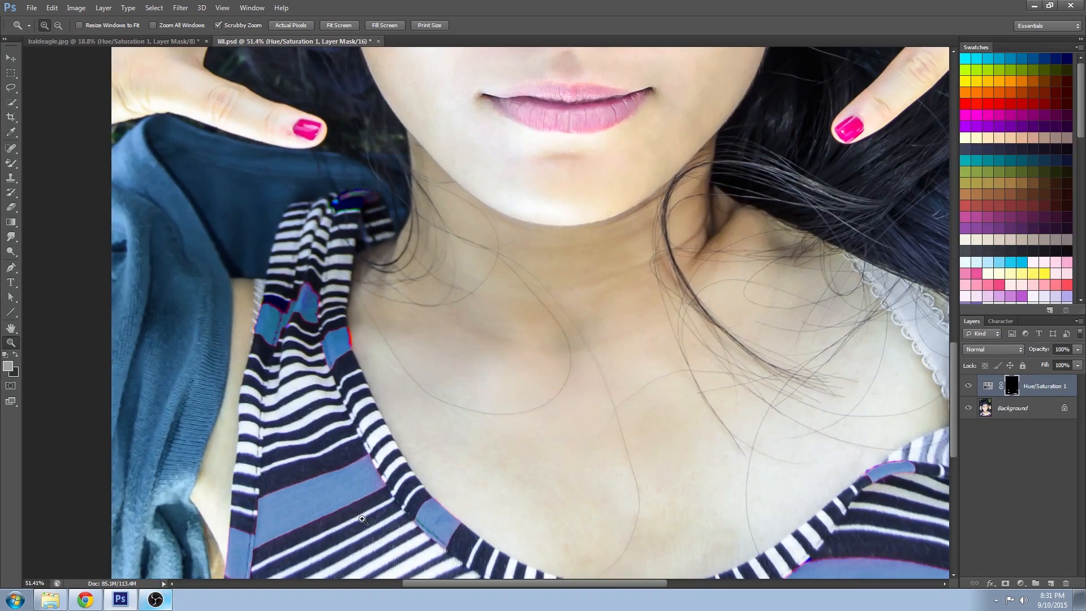
click(11, 163)
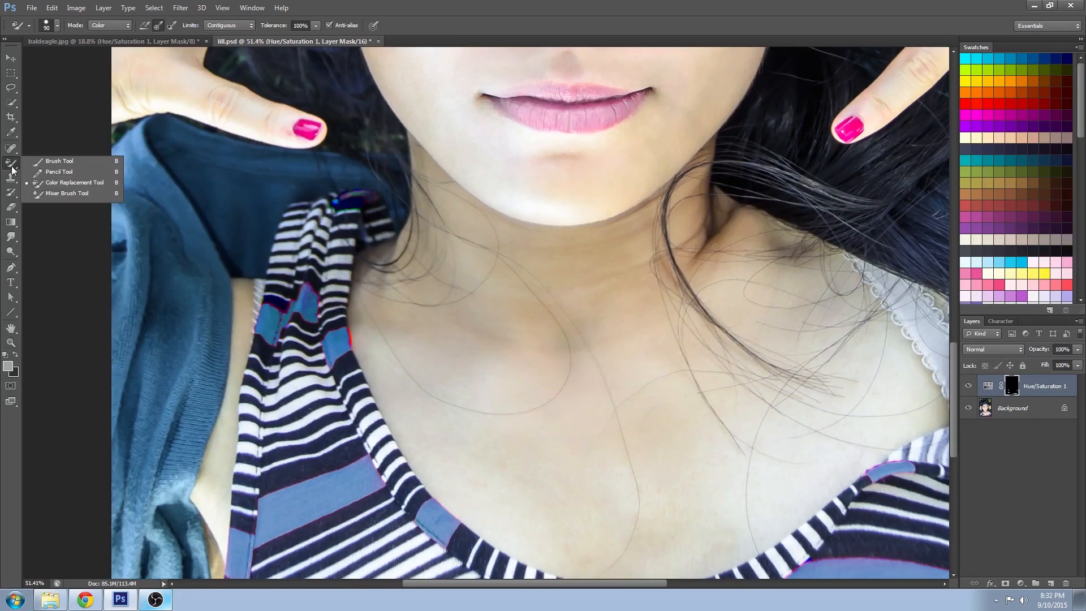
click(69, 162)
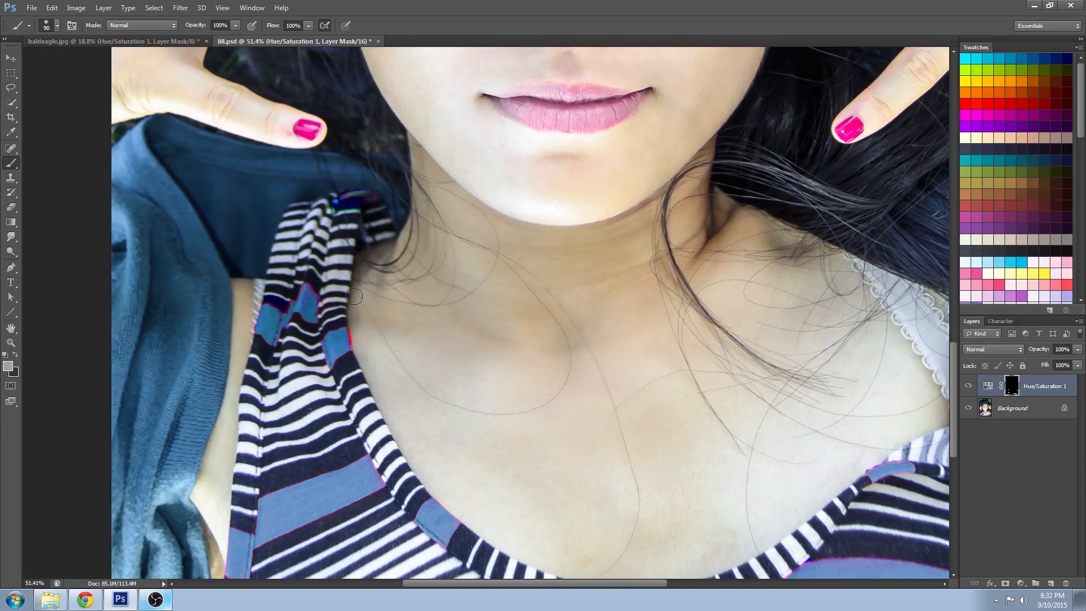
click(16, 355)
click(5, 354)
click(15, 355)
click(11, 364)
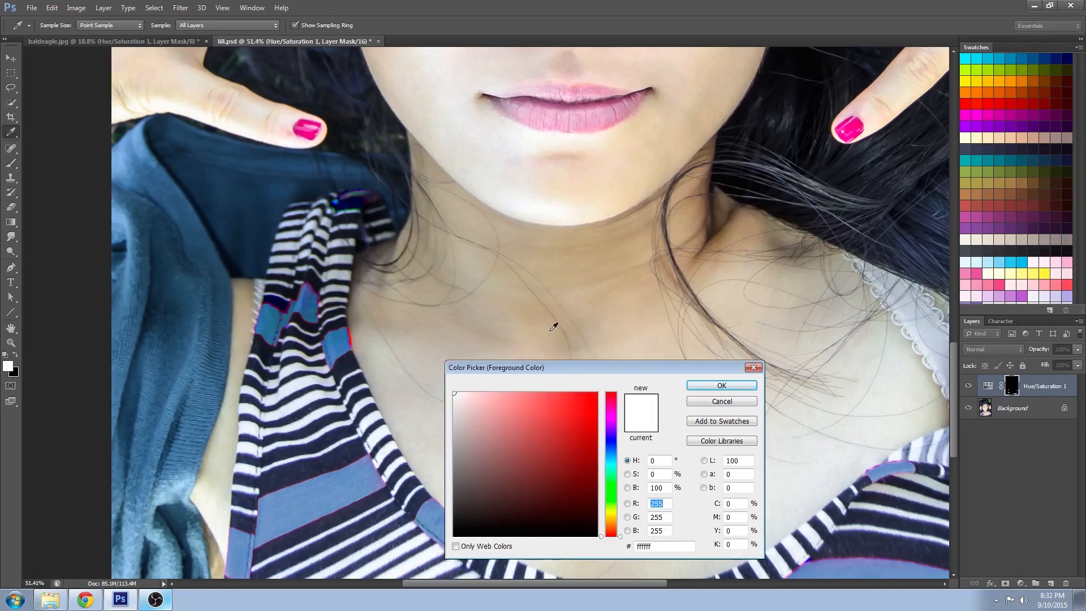
click(693, 403)
key(bracketleft)
key(bracketleft)
key(bracketleft)
key(bracketleft)
key(bracketleft)
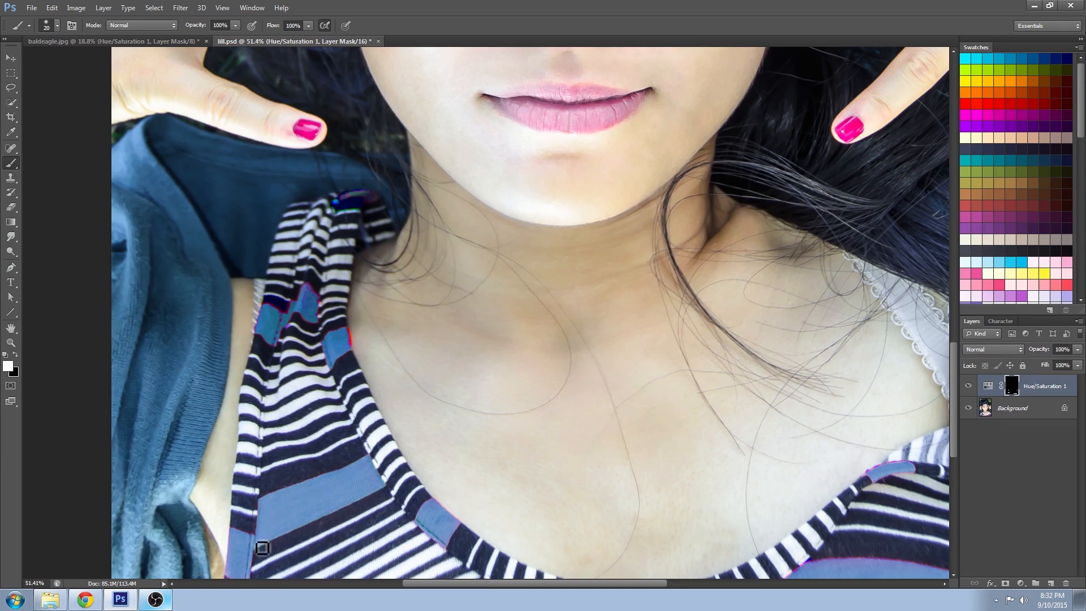
drag(373, 454, 485, 262)
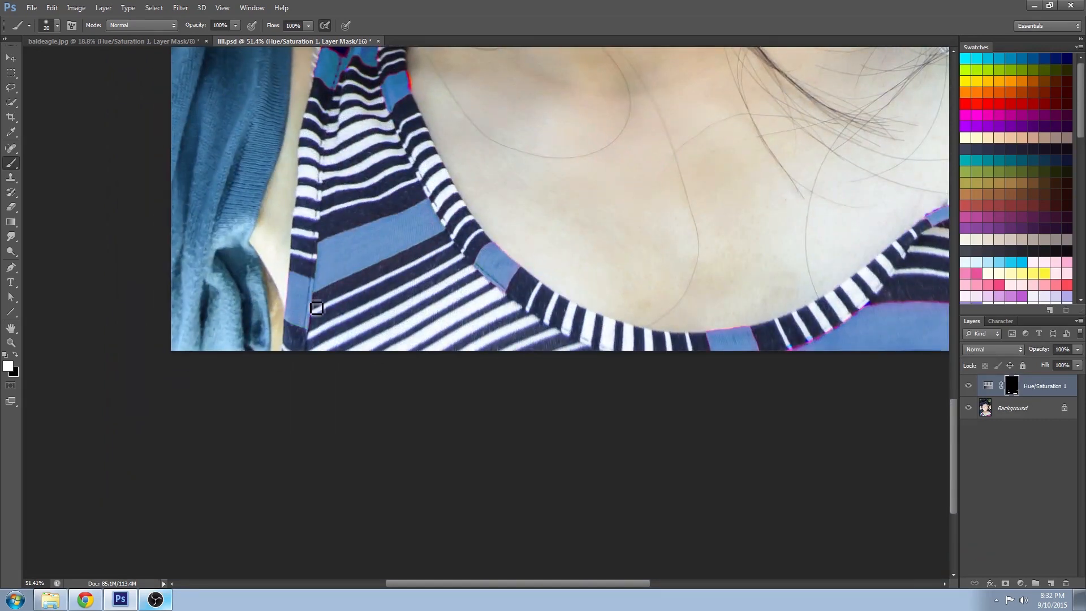
drag(683, 340, 384, 508)
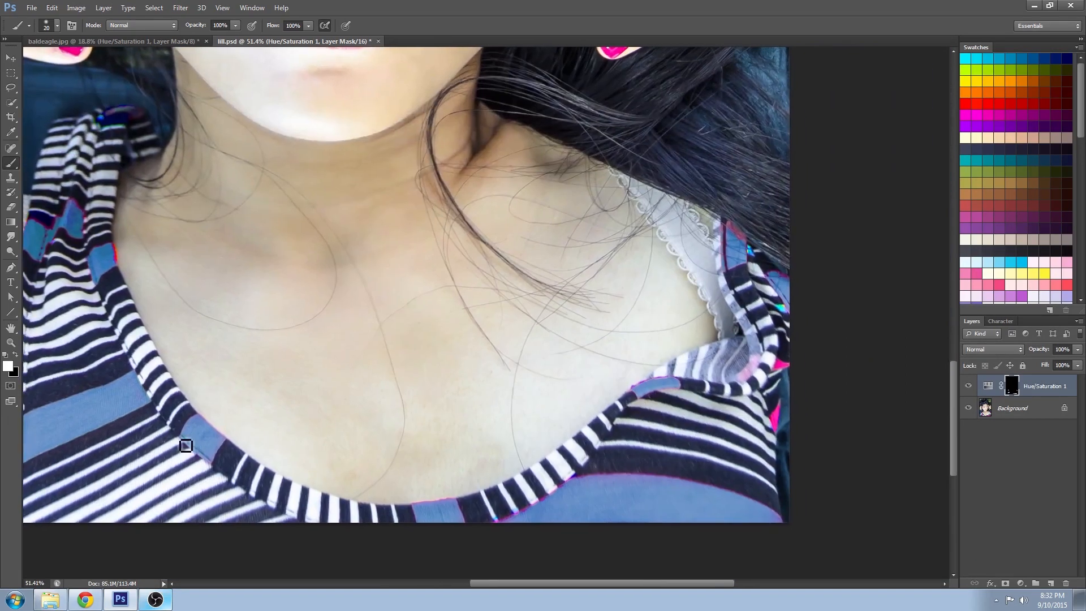
drag(203, 422, 230, 444)
drag(413, 374, 207, 215)
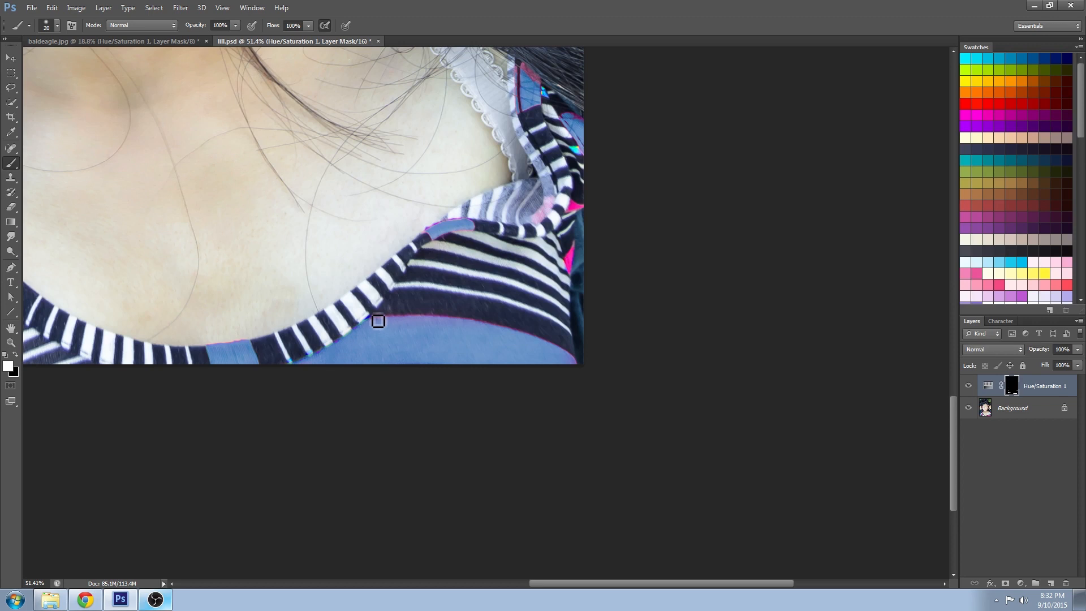
drag(572, 360, 547, 349)
mouse_move(574, 254)
mouse_down()
mouse_move(575, 272)
mouse_move(584, 207)
mouse_move(498, 411)
mouse_up()
mouse_move(471, 281)
mouse_down()
mouse_move(469, 298)
mouse_move(485, 283)
mouse_move(478, 262)
mouse_up()
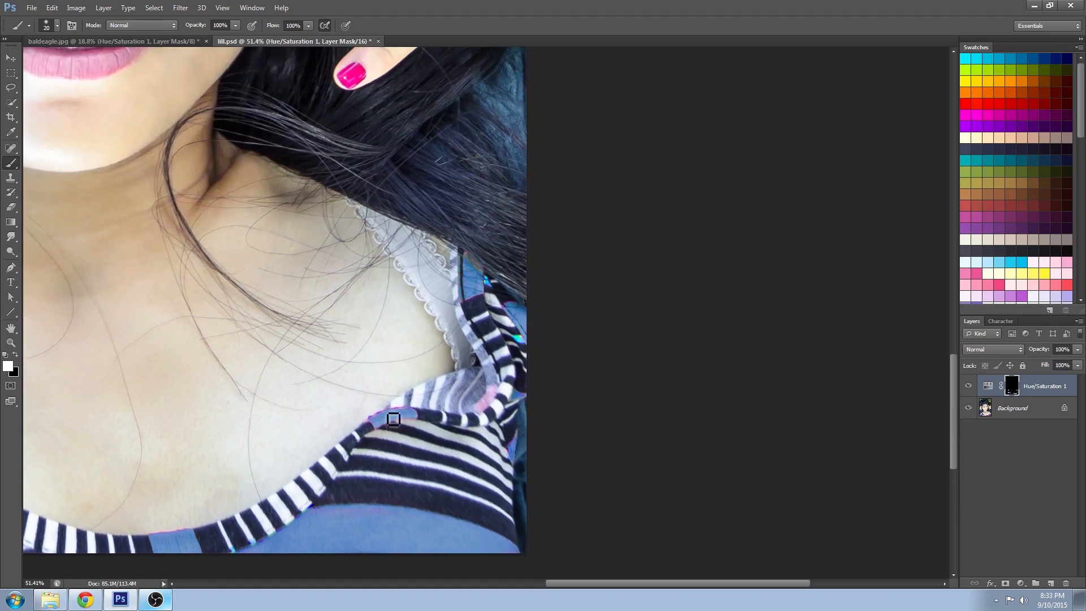
mouse_move(412, 414)
mouse_down()
mouse_move(377, 423)
mouse_move(418, 416)
mouse_up()
drag(364, 233, 536, 496)
mouse_move(168, 501)
mouse_down()
mouse_move(626, 412)
mouse_move(571, 416)
mouse_up()
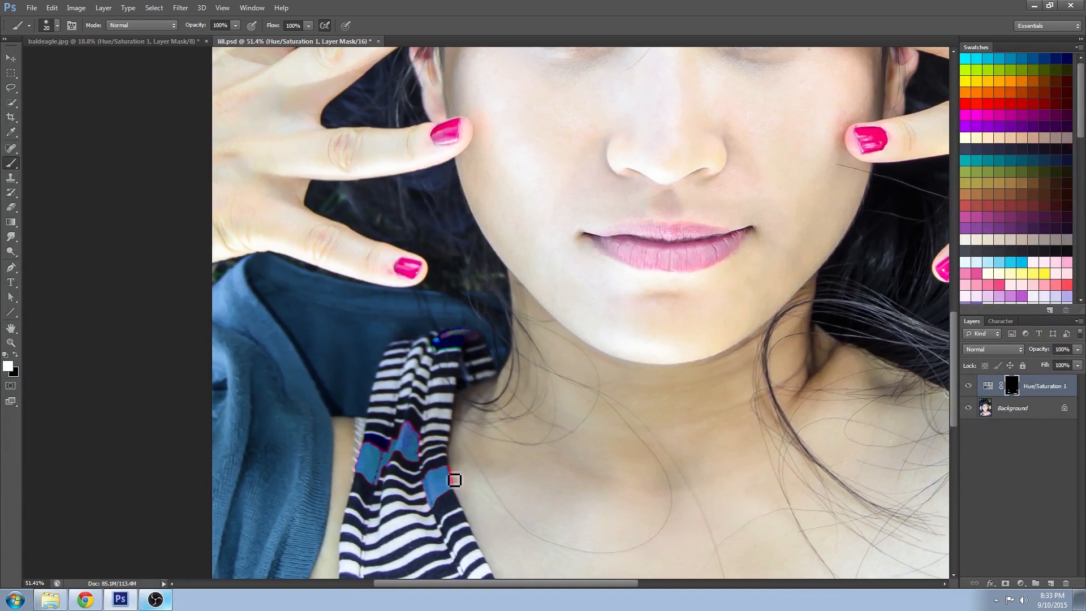
mouse_move(416, 432)
mouse_down()
mouse_move(422, 469)
mouse_move(399, 450)
mouse_move(372, 451)
mouse_move(380, 459)
mouse_move(361, 479)
mouse_up()
drag(493, 495, 322, 402)
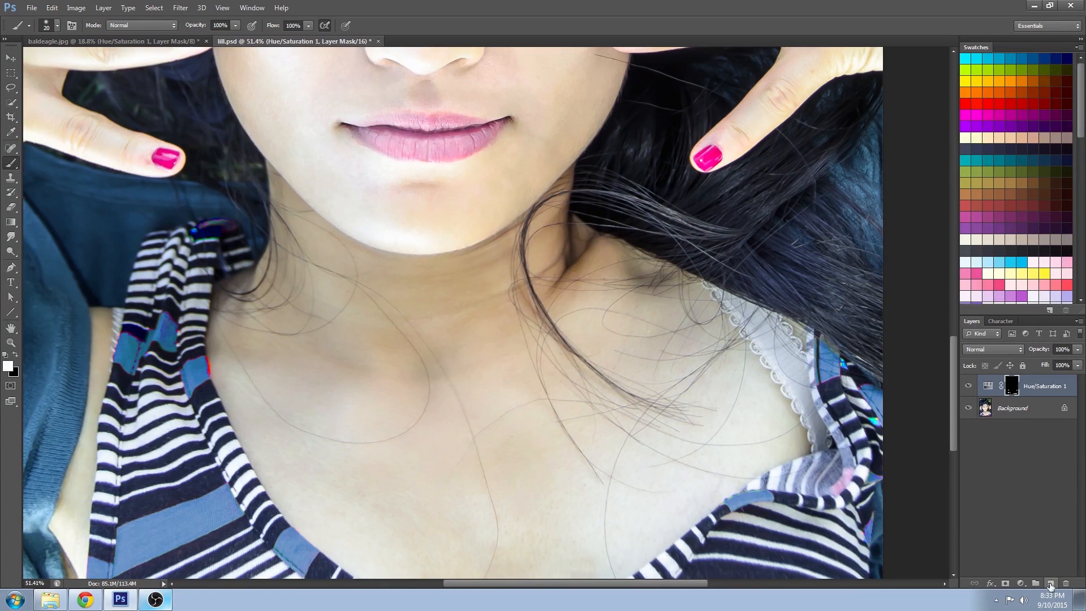
- Add a new layer and paint blue in Color mode over the leftover pink edges of the stripes, then zoom out
click(1050, 584)
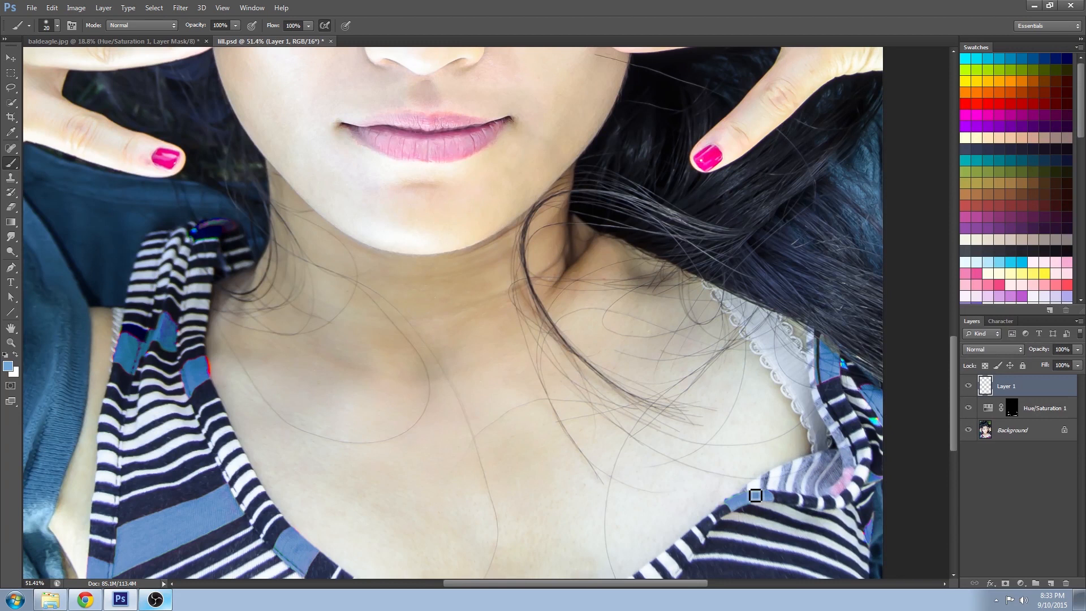
click(146, 25)
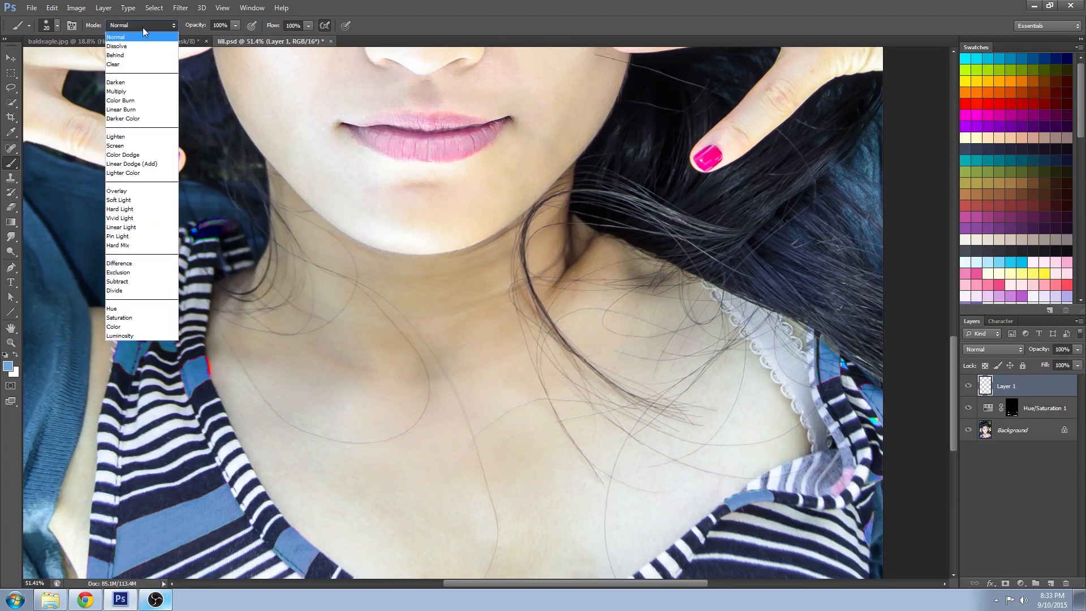
click(141, 326)
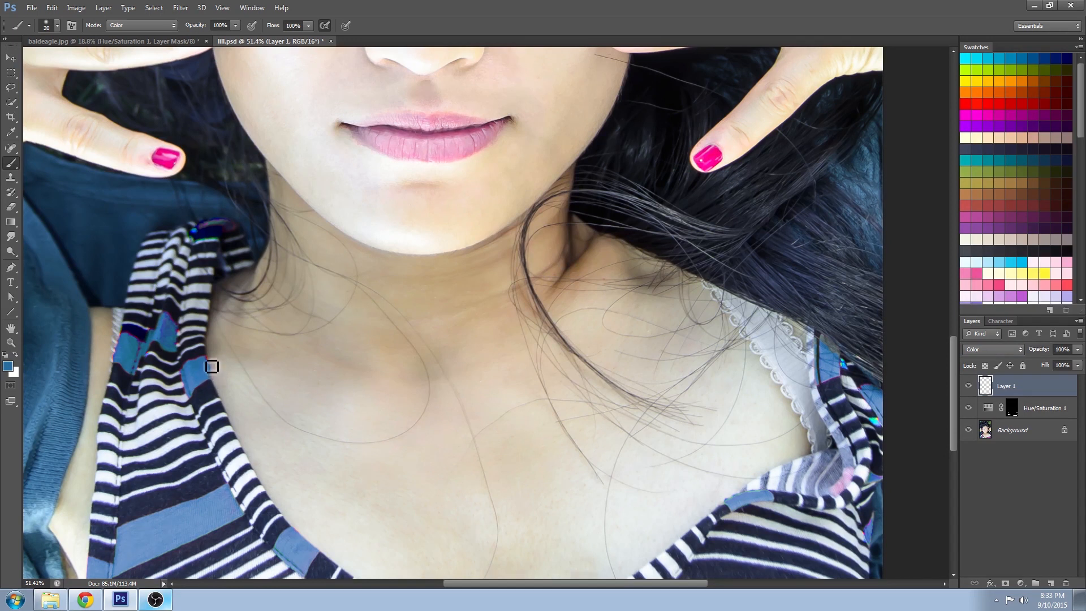
mouse_move(188, 377)
mouse_down()
mouse_move(211, 365)
mouse_move(190, 384)
mouse_move(185, 322)
mouse_move(185, 334)
mouse_move(155, 341)
mouse_move(143, 366)
mouse_move(130, 336)
mouse_up()
mouse_move(206, 235)
mouse_down()
mouse_move(237, 231)
mouse_move(255, 245)
mouse_up()
drag(700, 538, 242, 425)
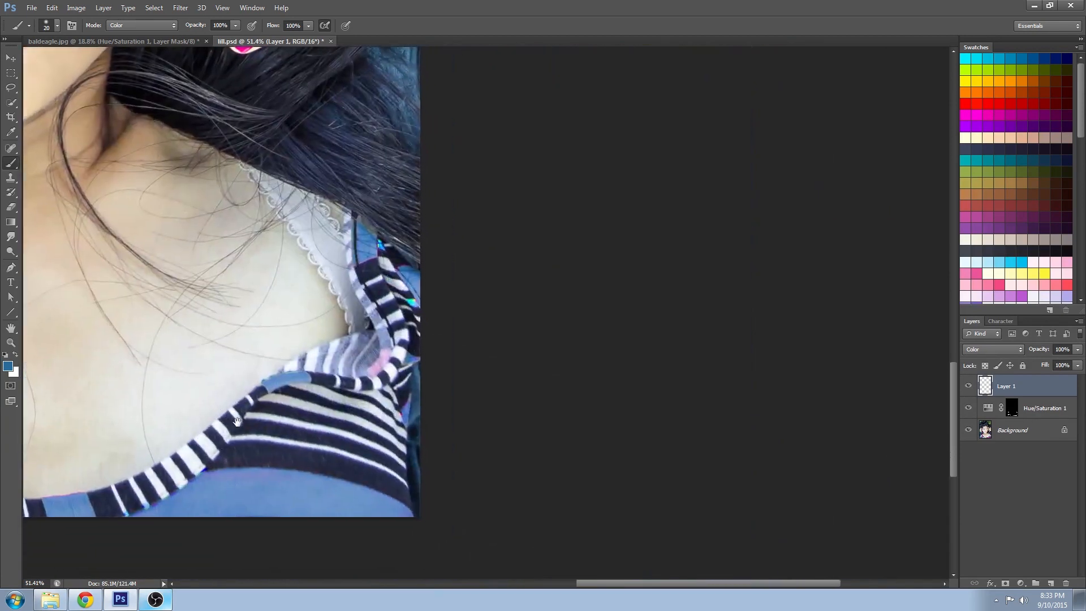
mouse_move(410, 379)
mouse_down()
mouse_move(412, 427)
mouse_move(425, 307)
mouse_move(408, 279)
mouse_move(386, 277)
mouse_move(386, 249)
mouse_up()
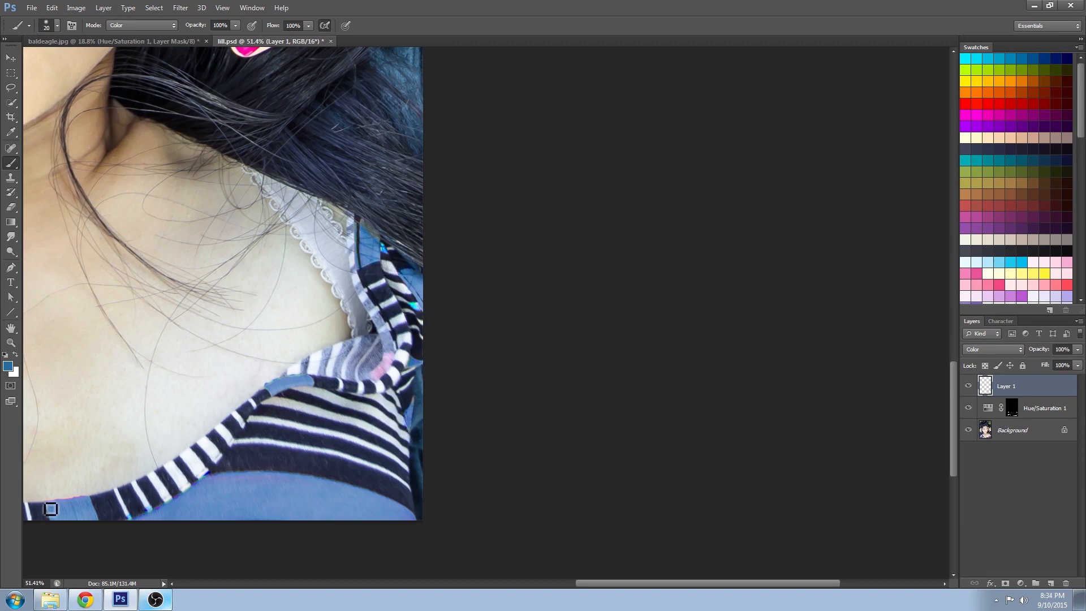
click(11, 342)
alt+click(329, 285)
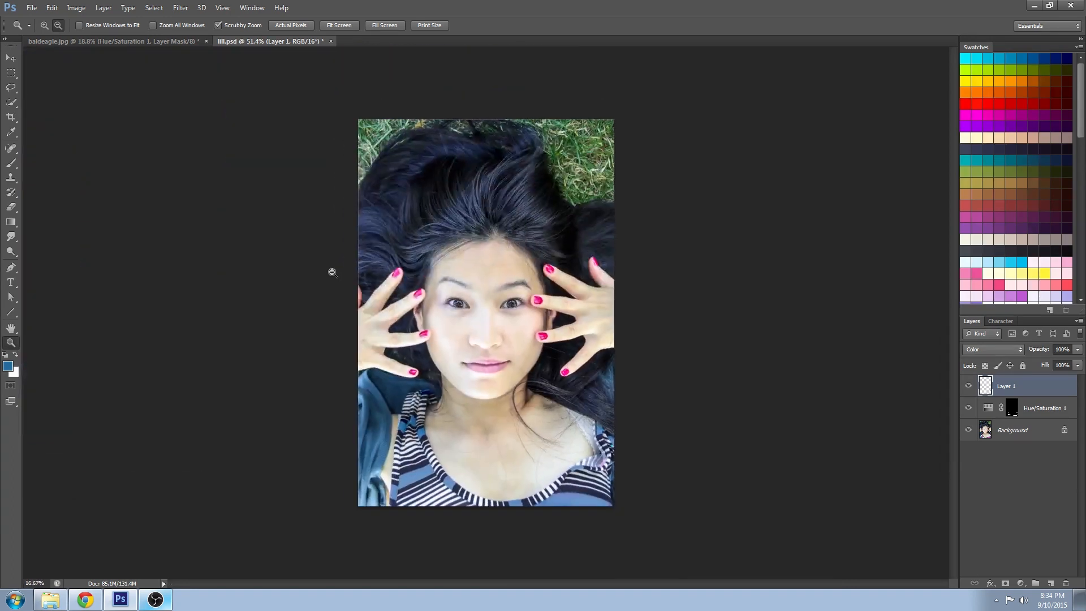